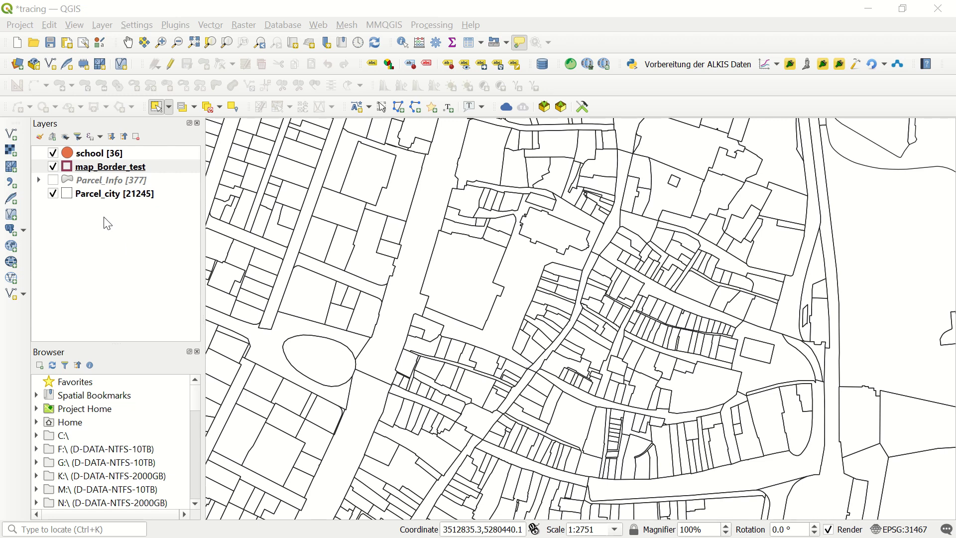
Select the map_Border_test layer and pan to the parcel blocks beside the oval square.
click(105, 168)
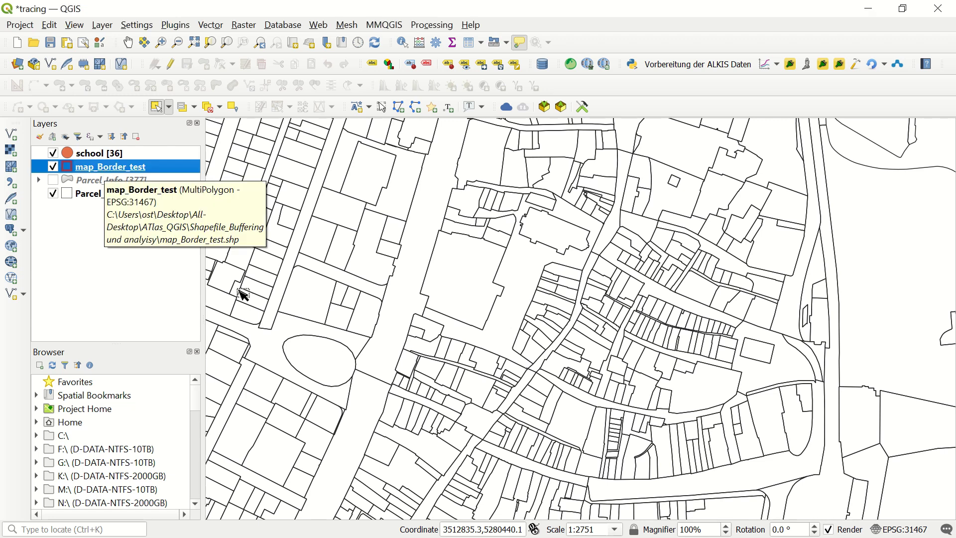
drag(378, 293, 396, 247)
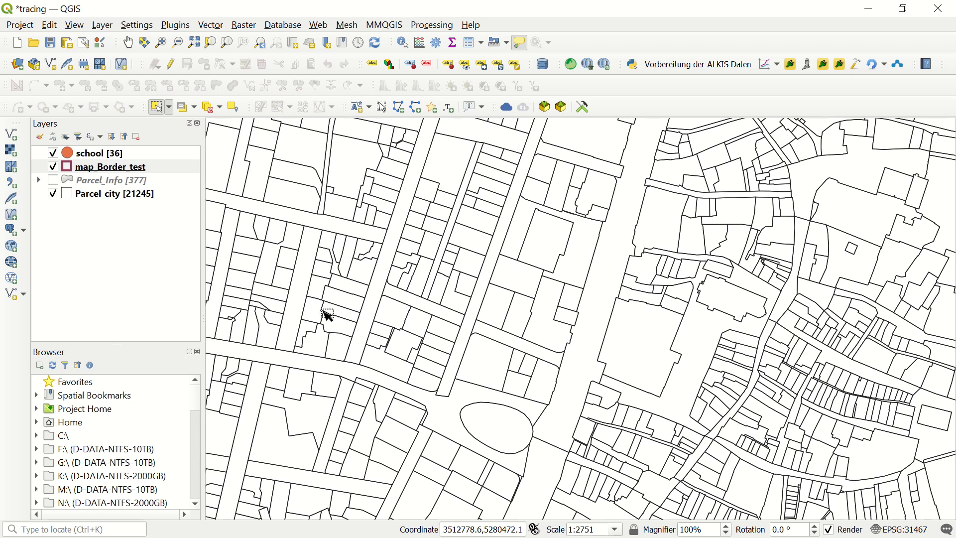
drag(439, 303, 472, 307)
drag(362, 310, 517, 306)
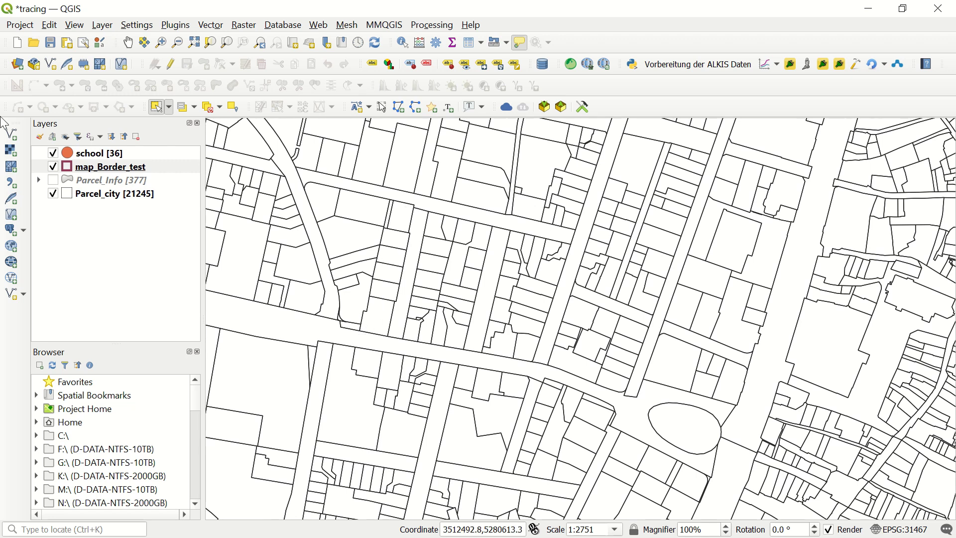
Turn on editing for map_Border_test and draw a five-corner polygon over the block, saved with id 1.
click(109, 170)
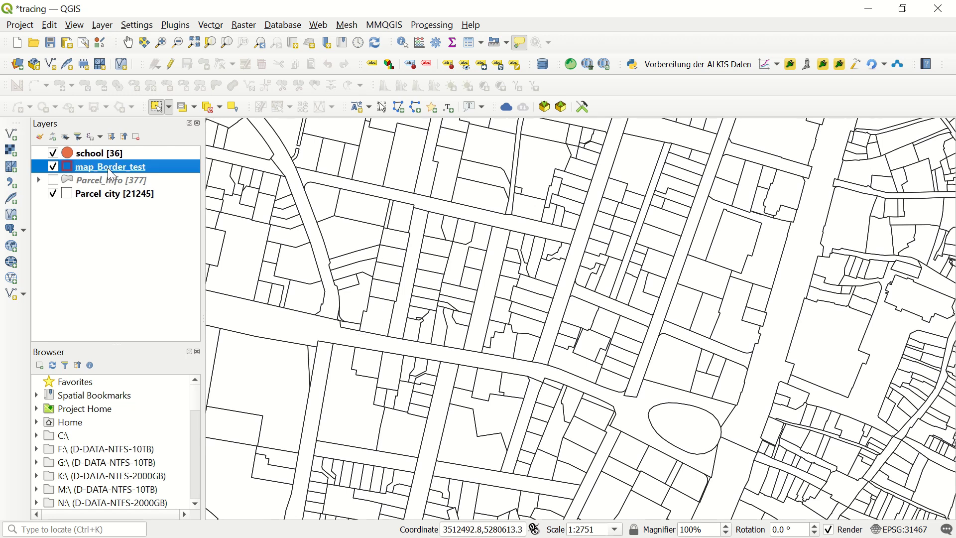
click(172, 65)
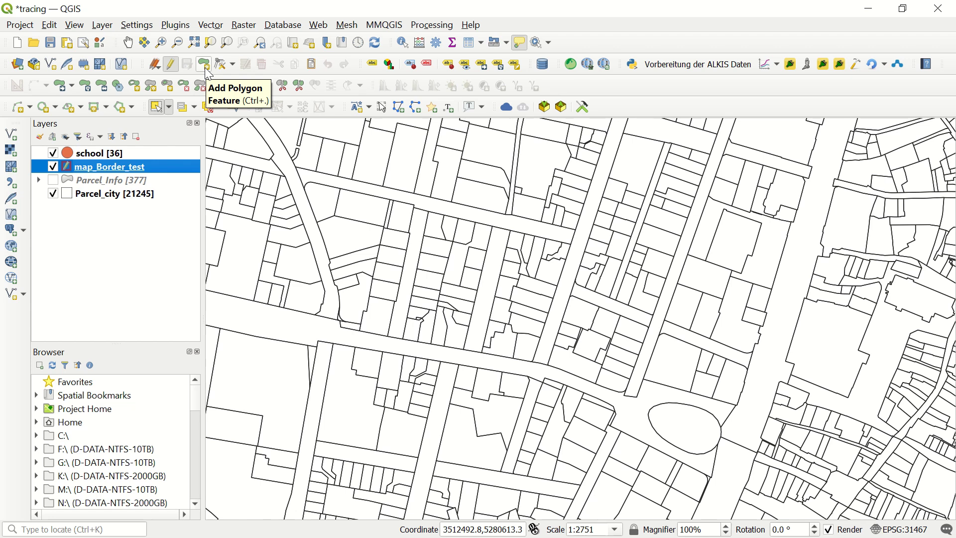
click(205, 67)
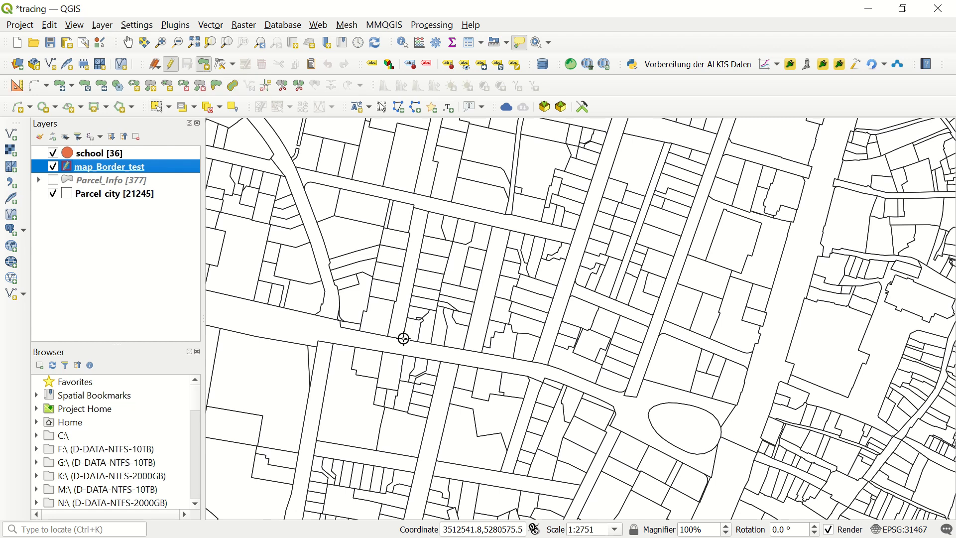
click(388, 200)
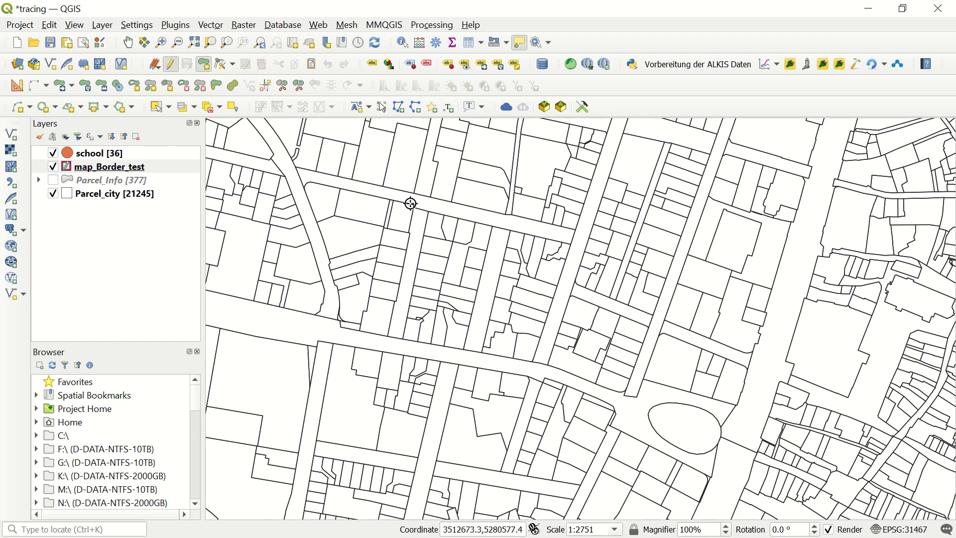
click(413, 207)
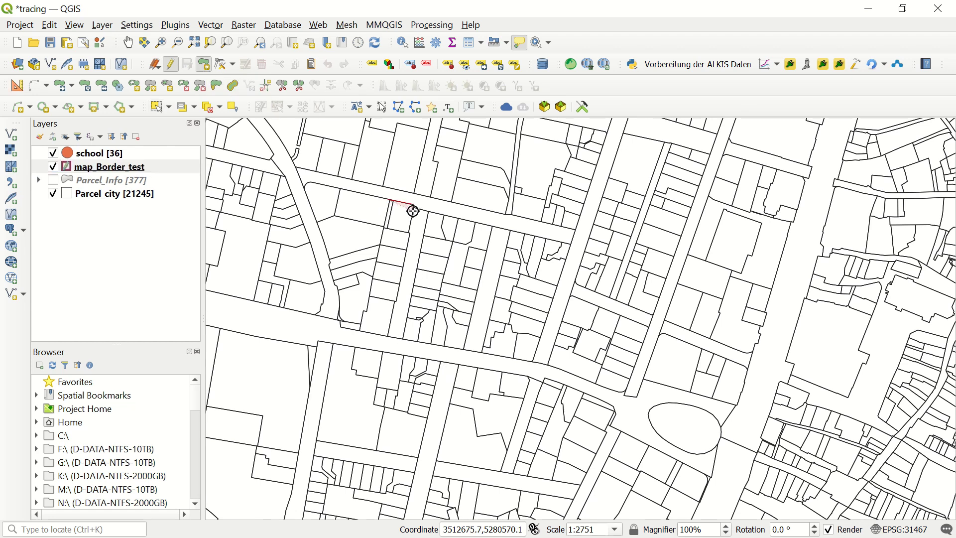
click(572, 244)
click(532, 361)
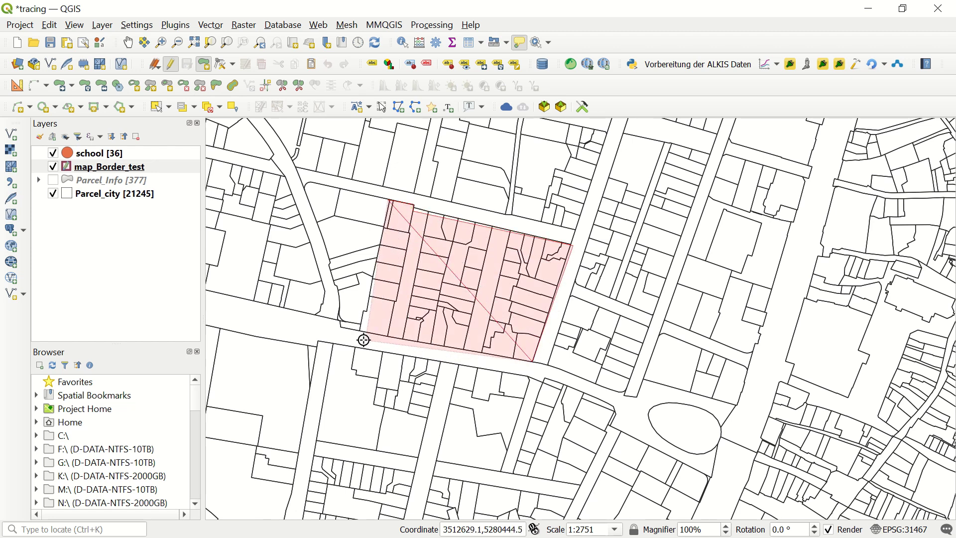
click(362, 333)
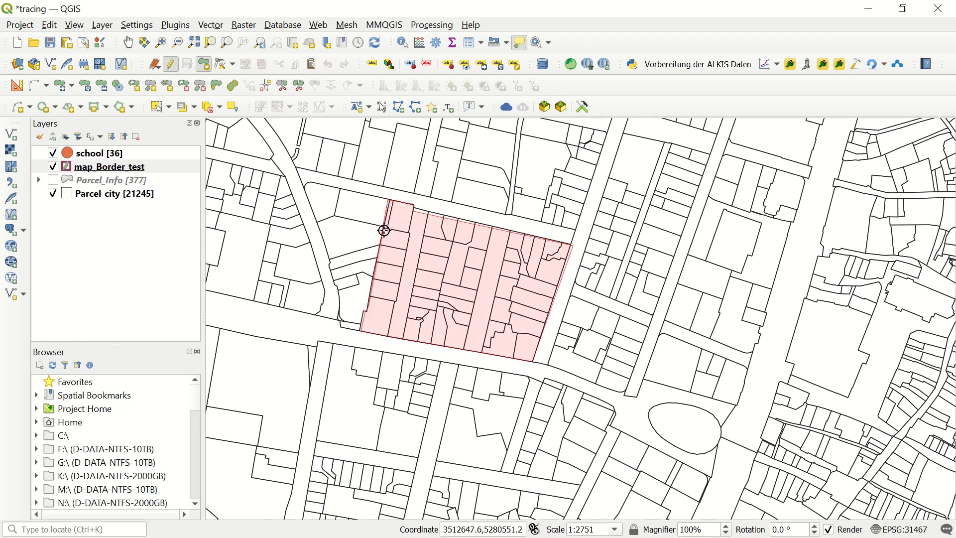
right_click(387, 201)
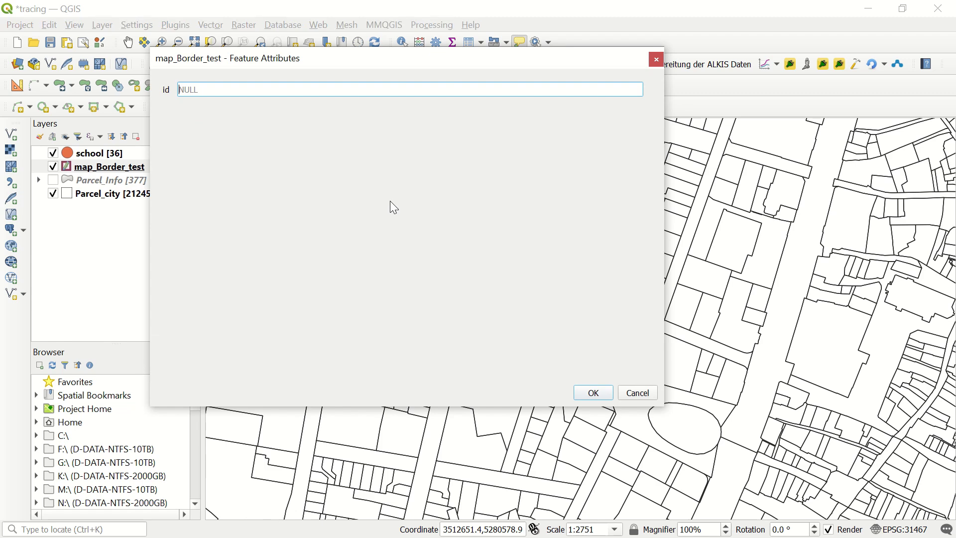
text(1)
click(593, 392)
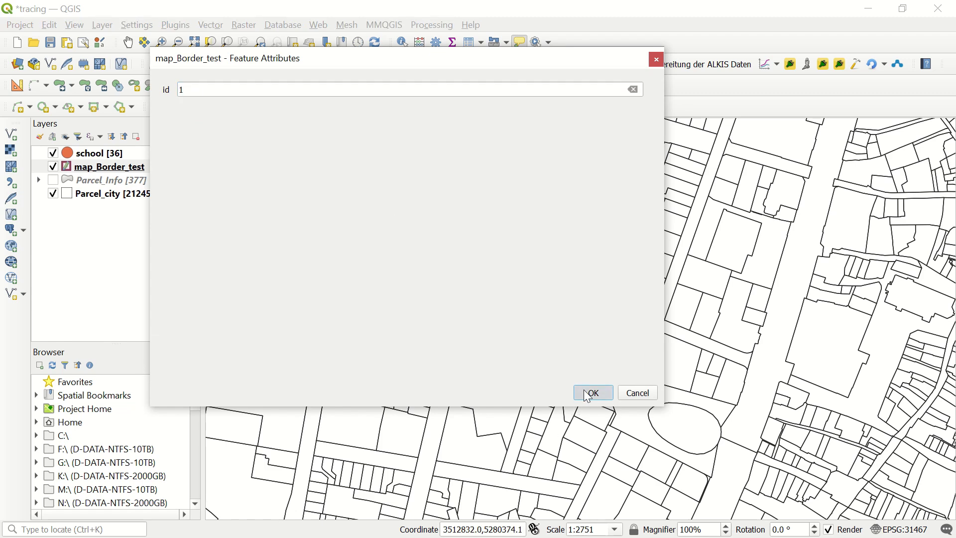
Zoom in and pan along the new polygon's left and top borders to check them against the parcel lines.
scroll(392, 211, up, 3)
scroll(379, 173, down, 1)
scroll(299, 309, up, 3)
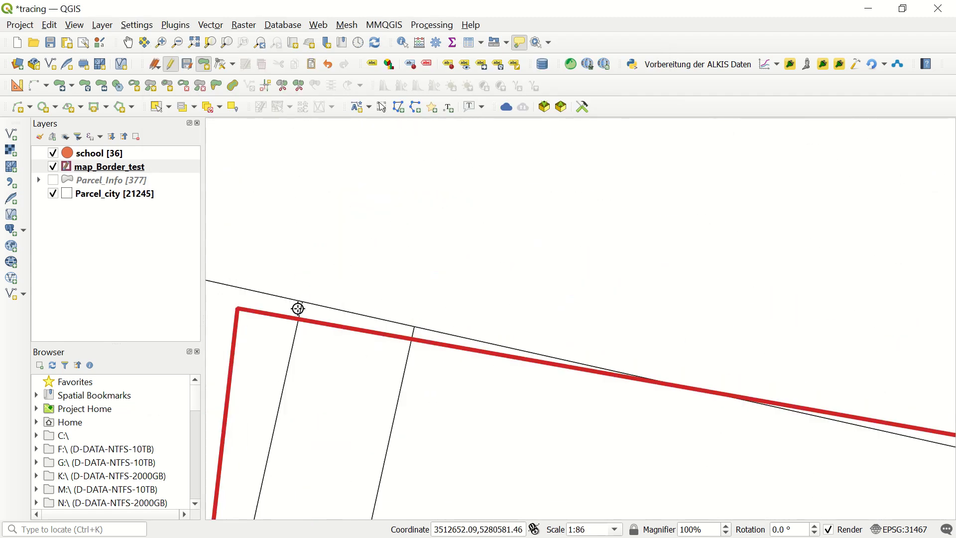
drag(380, 279, 472, 166)
scroll(359, 342, down, 1)
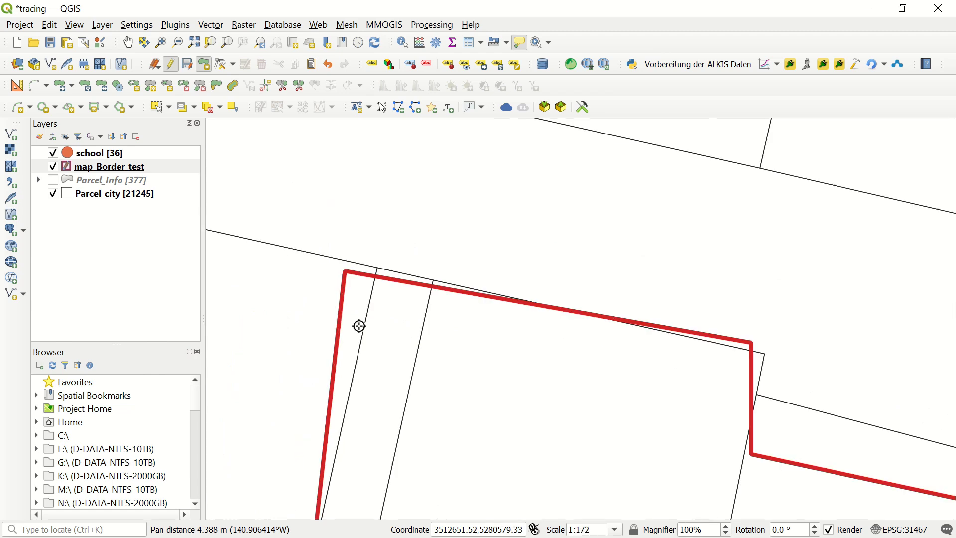
scroll(380, 387, down, 1)
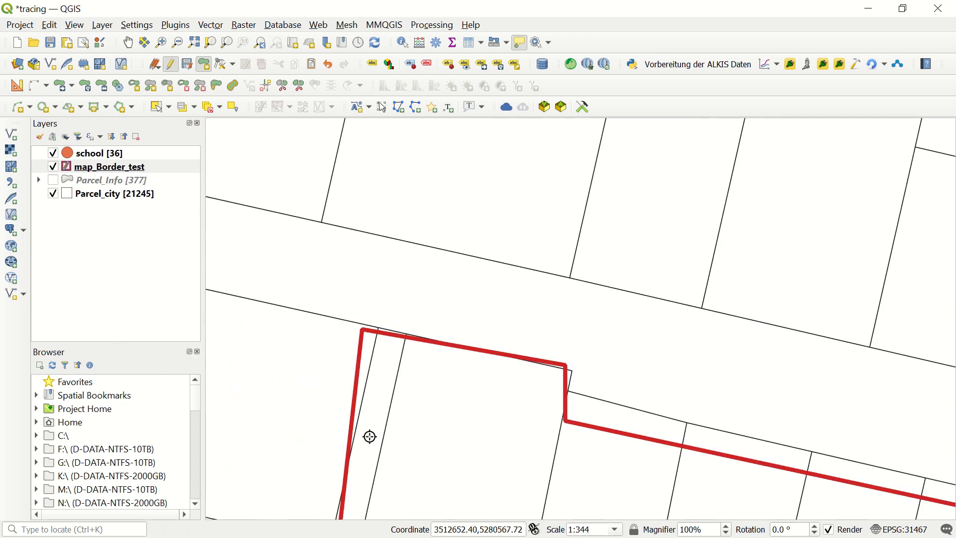
drag(358, 425, 425, 207)
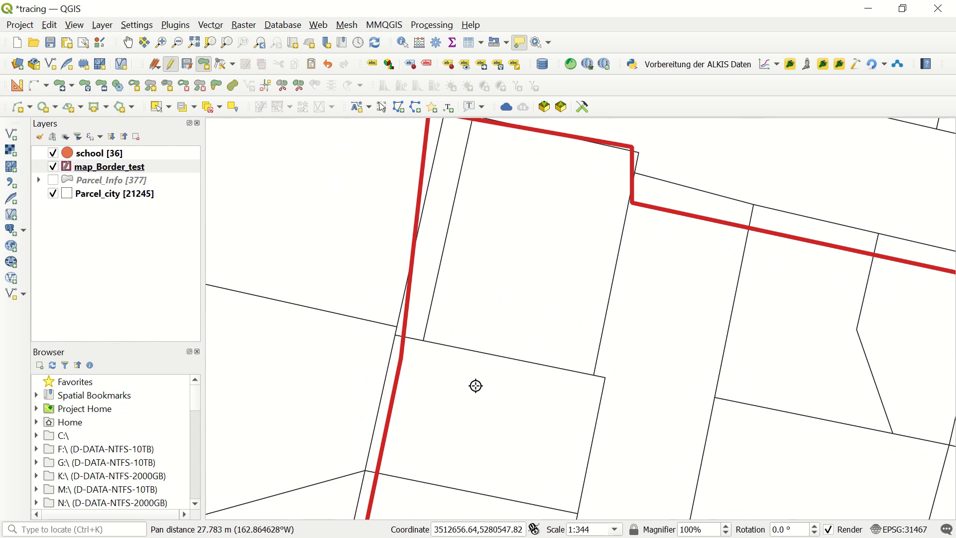
drag(509, 403, 449, 518)
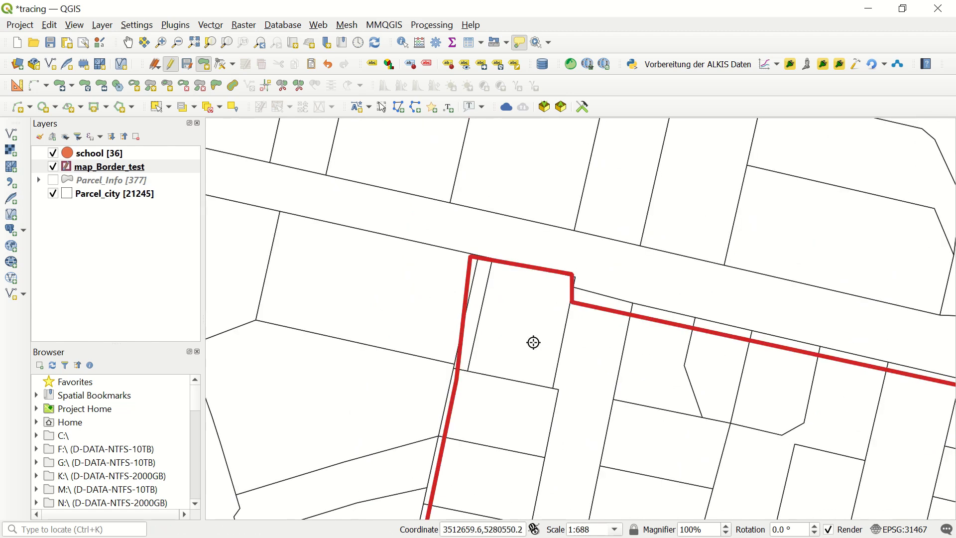
scroll(542, 313, up, 1)
drag(680, 272, 521, 268)
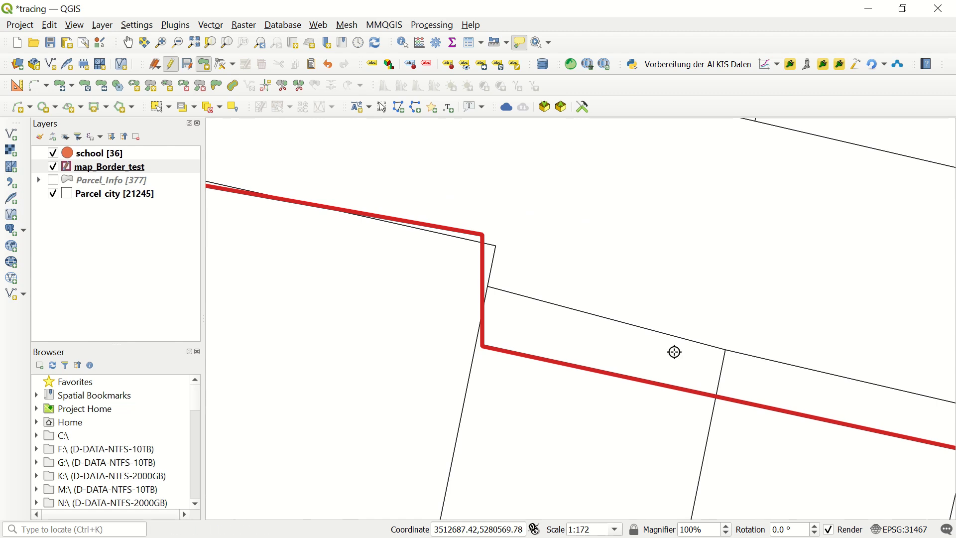
drag(706, 380, 508, 303)
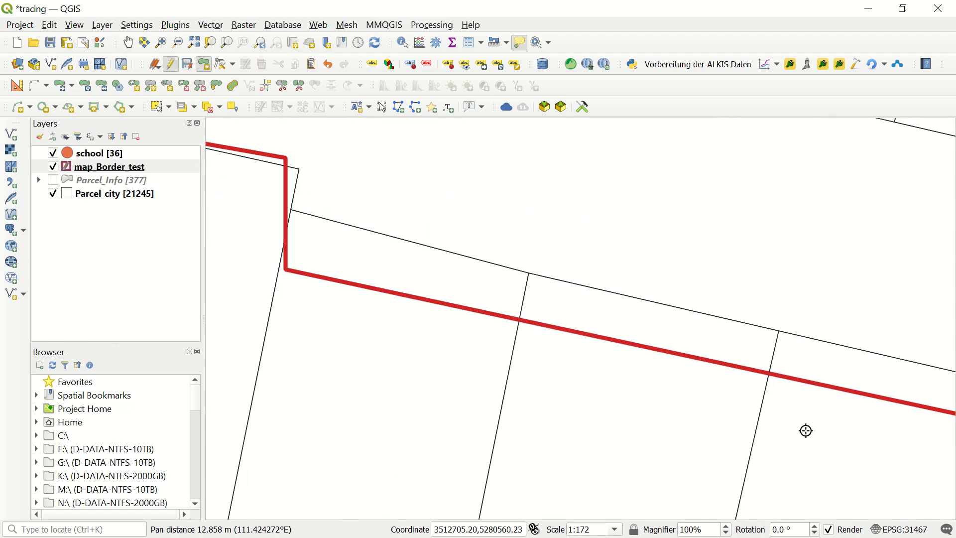
scroll(776, 411, down, 1)
drag(785, 443, 506, 381)
scroll(506, 381, down, 2)
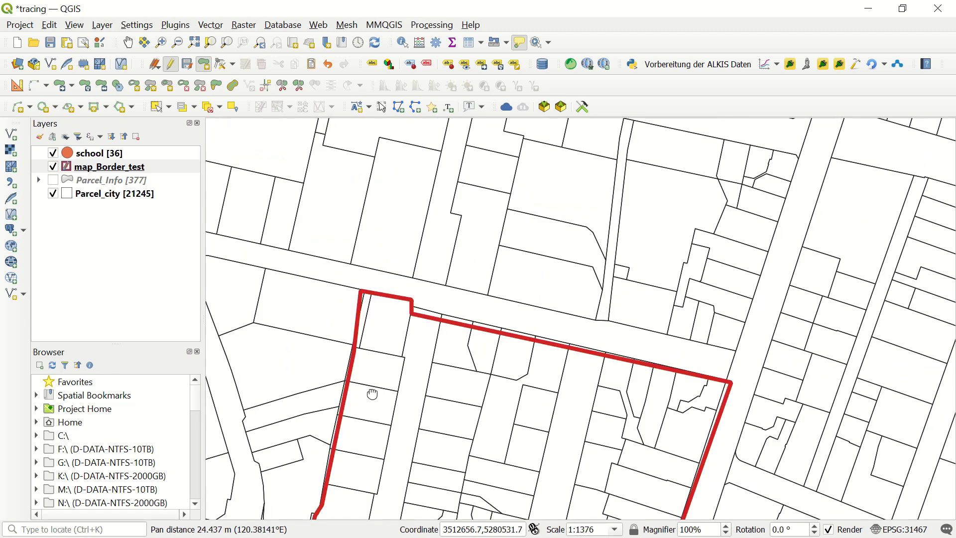
drag(479, 513, 458, 415)
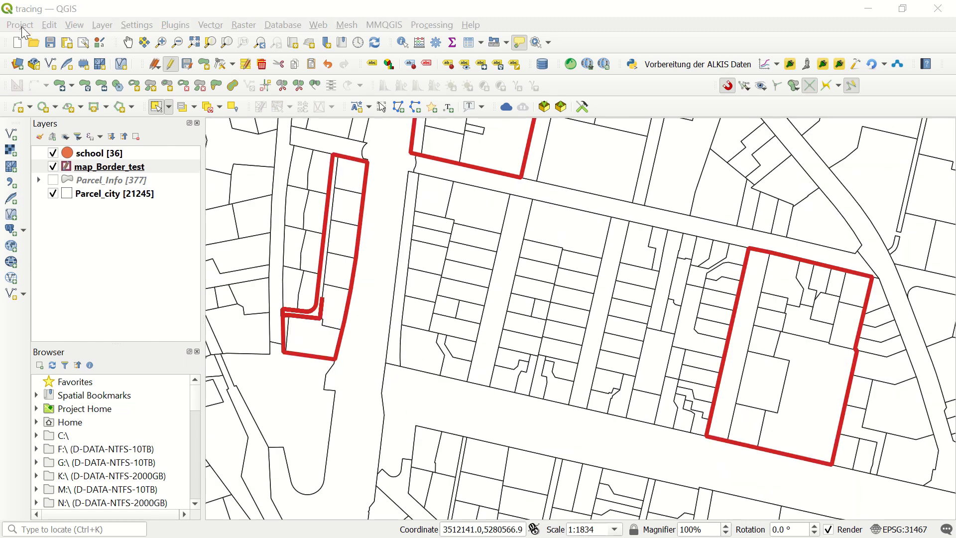
Open Project Snapping Settings and toggle snapping off and back on.
click(22, 26)
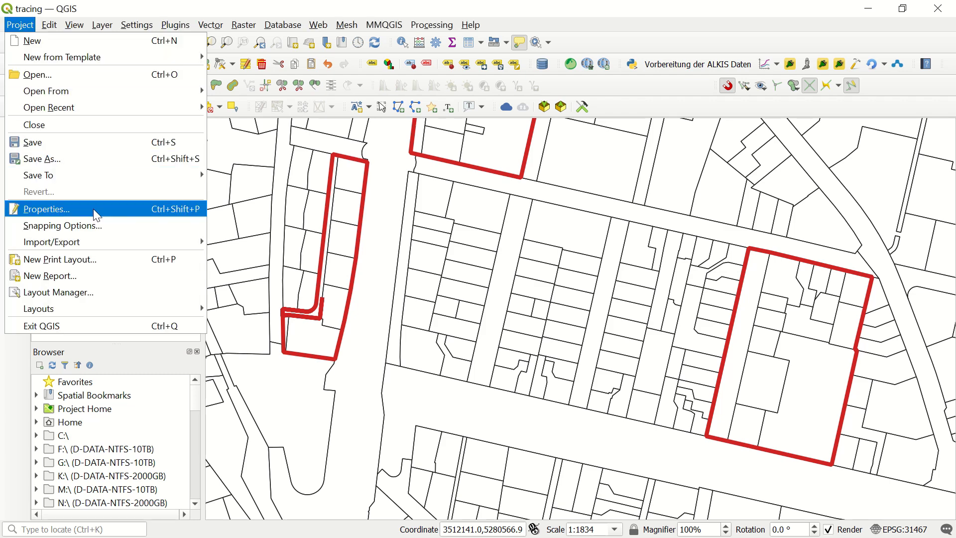
click(100, 224)
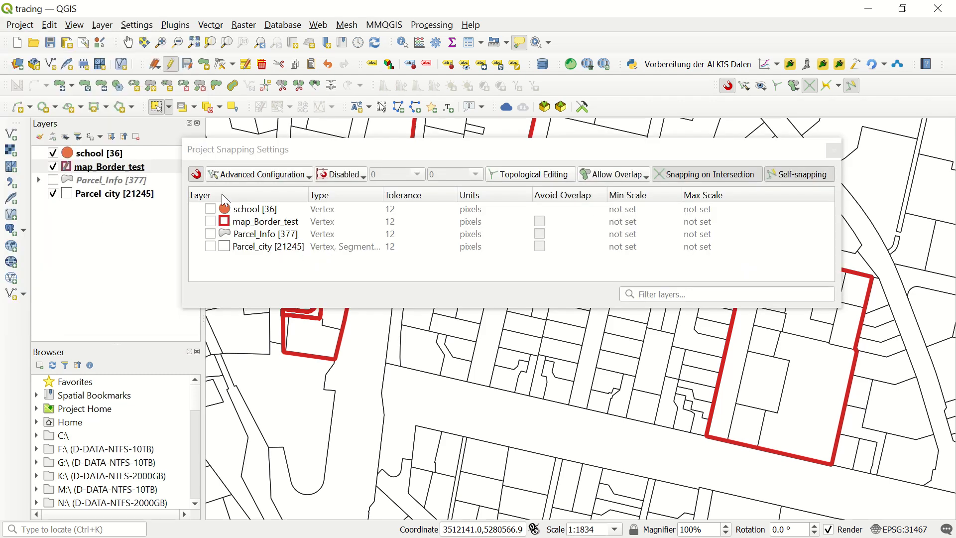
click(197, 174)
click(197, 175)
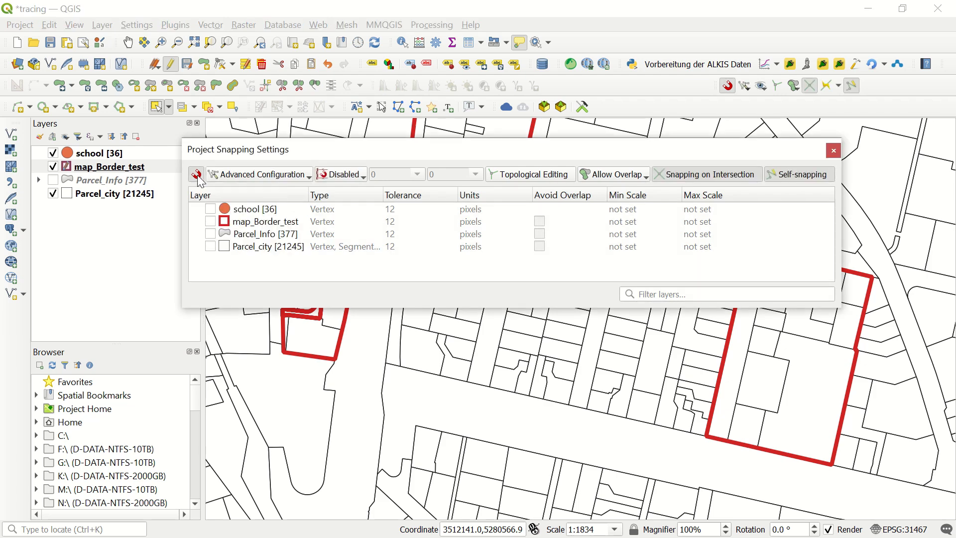
Enable Parcel_city snapping to vertex and segment with 12 pixels tolerance, then close the dialog.
click(210, 246)
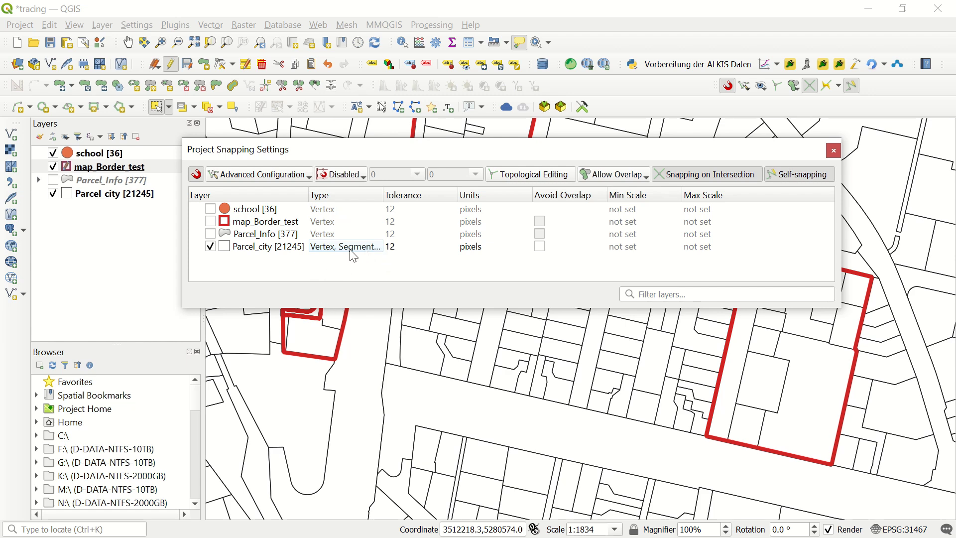
click(409, 247)
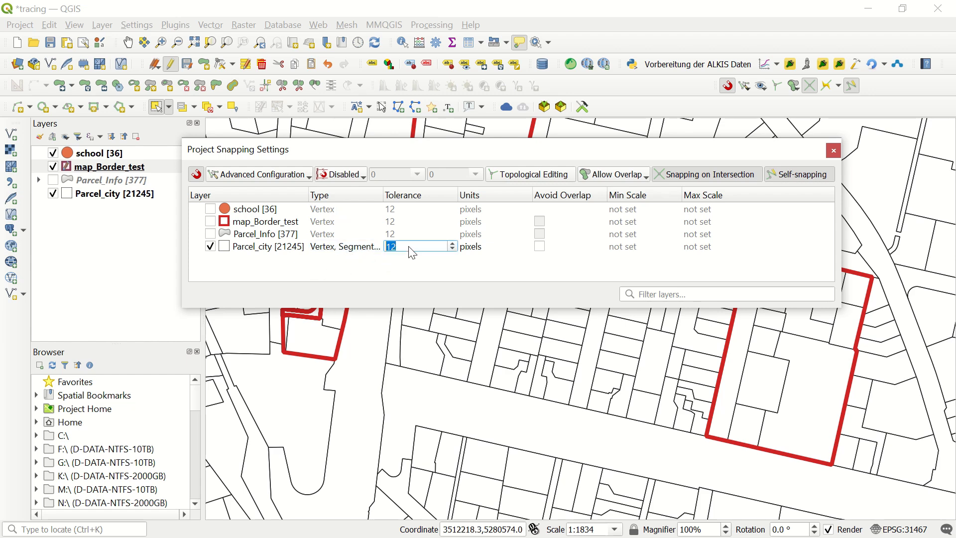
click(351, 244)
click(372, 246)
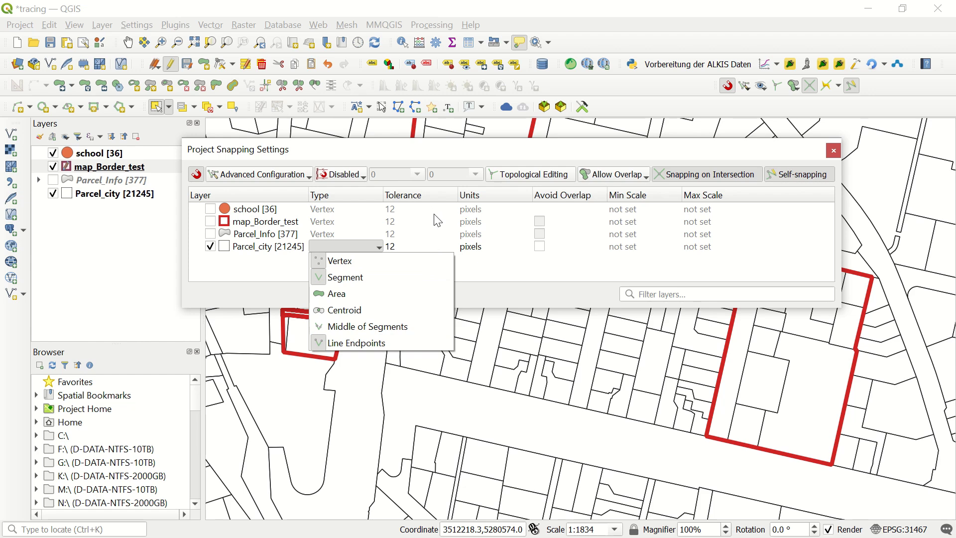
click(464, 264)
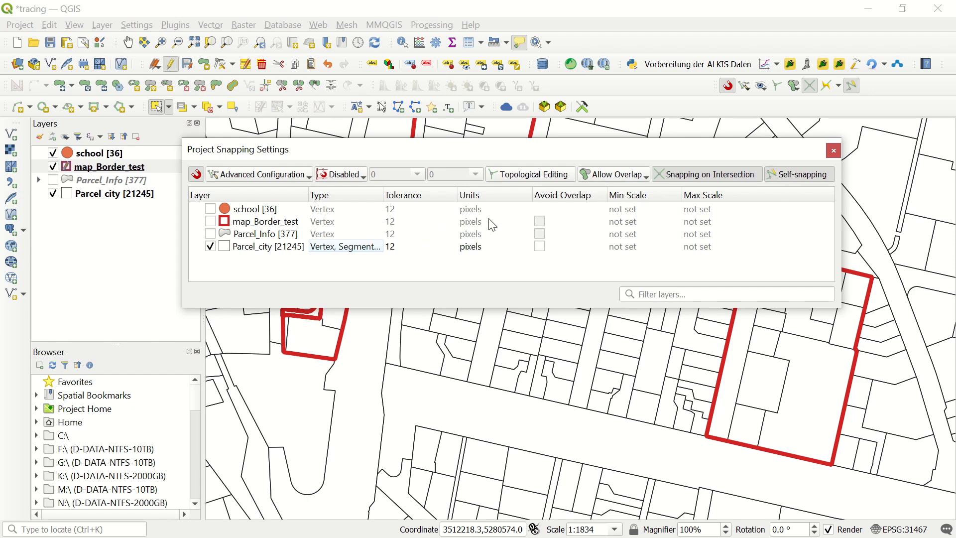
click(506, 247)
click(520, 248)
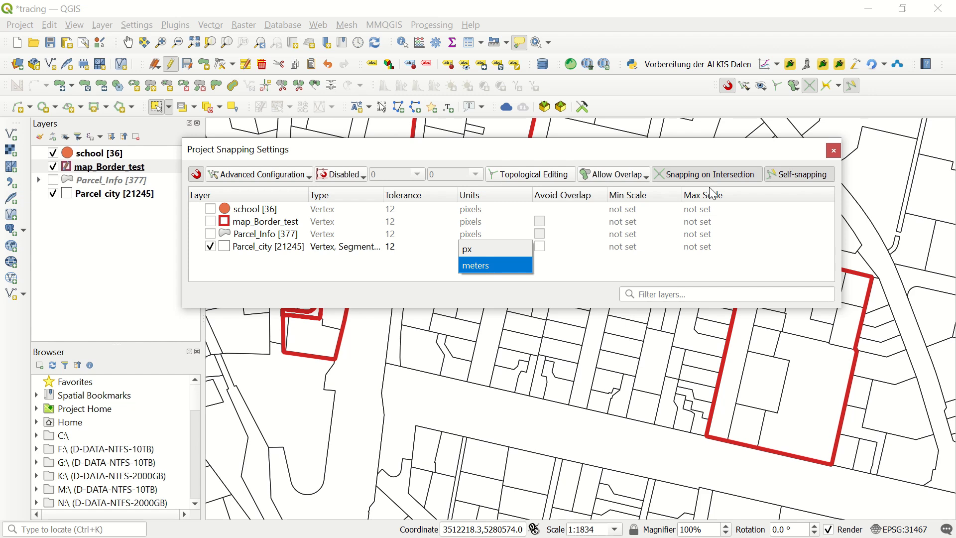
click(417, 265)
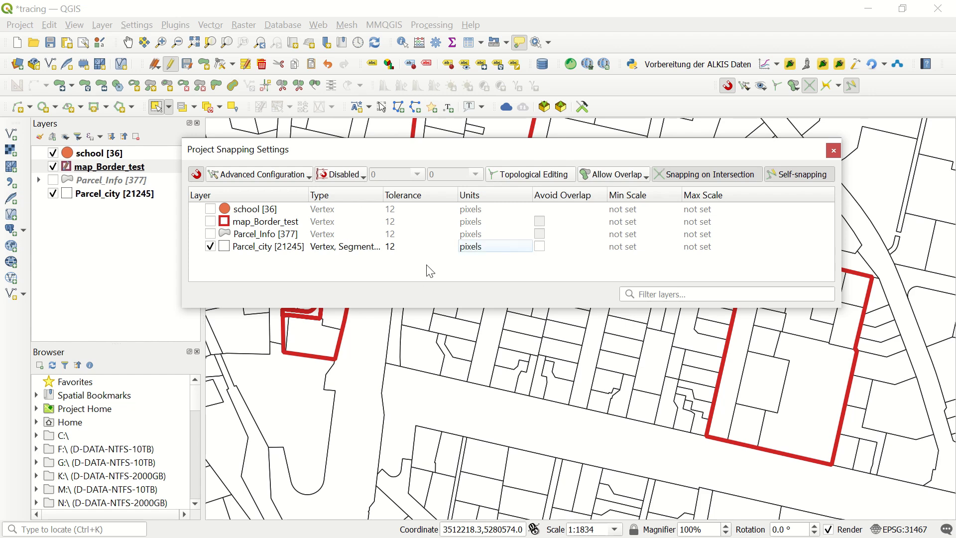
click(833, 150)
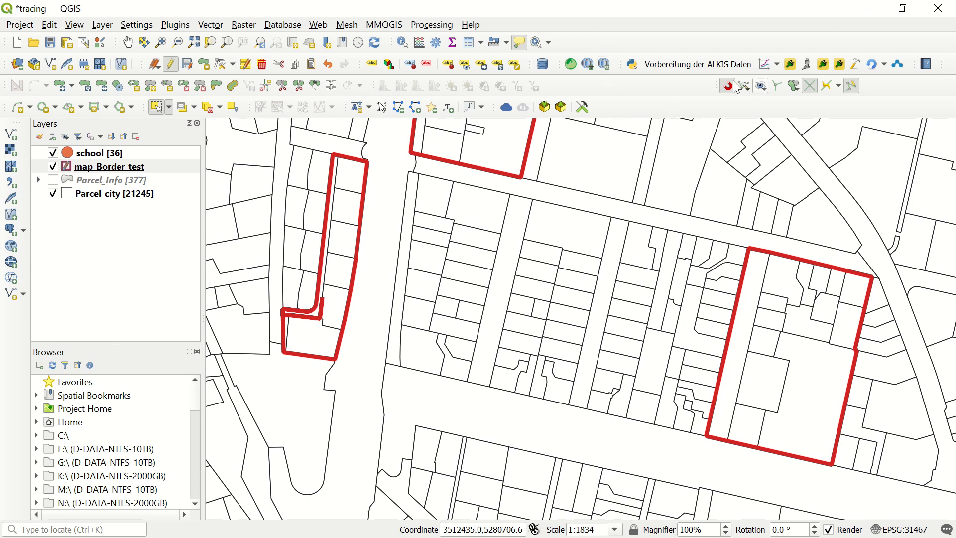
Hide and re-show the Snapping Toolbar, then start the Add Polygon Feature tool.
right_click(642, 26)
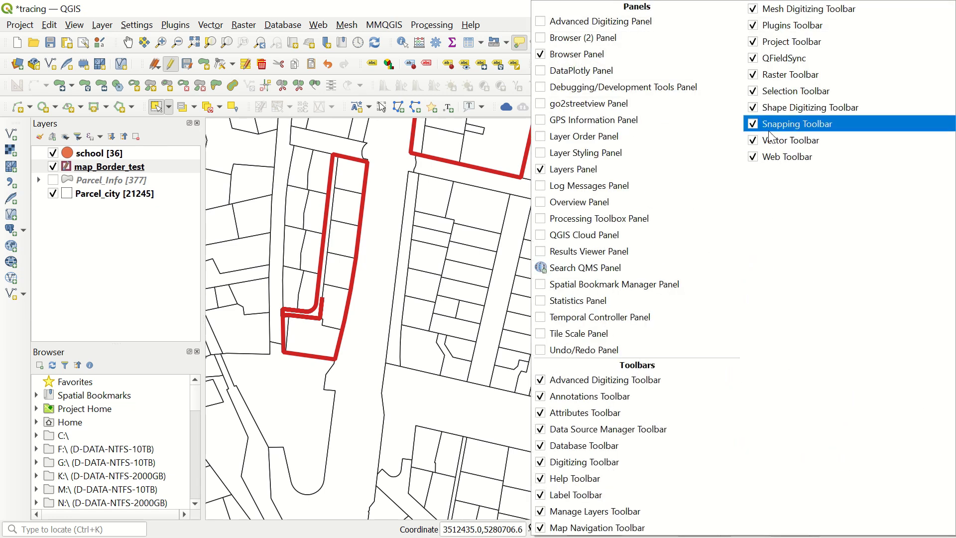
click(758, 123)
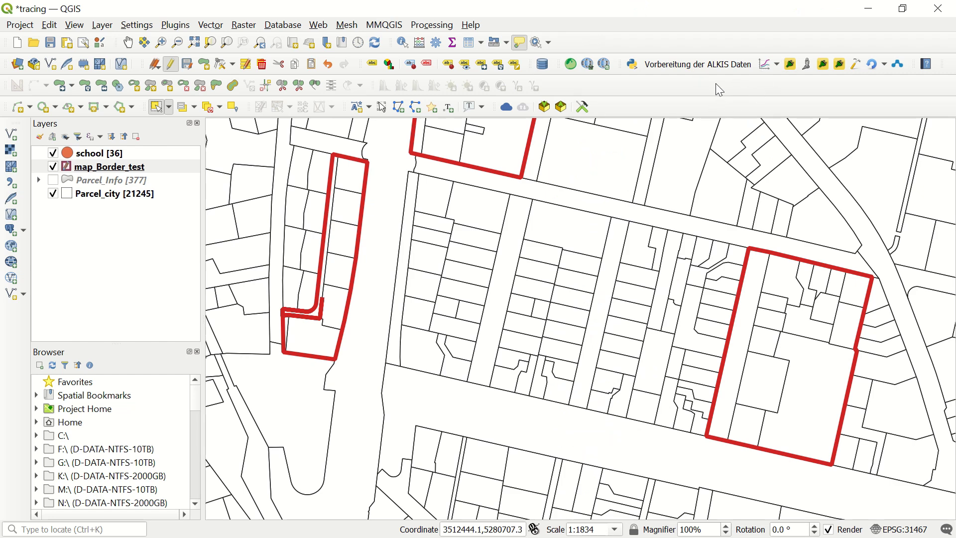
right_click(718, 87)
click(755, 122)
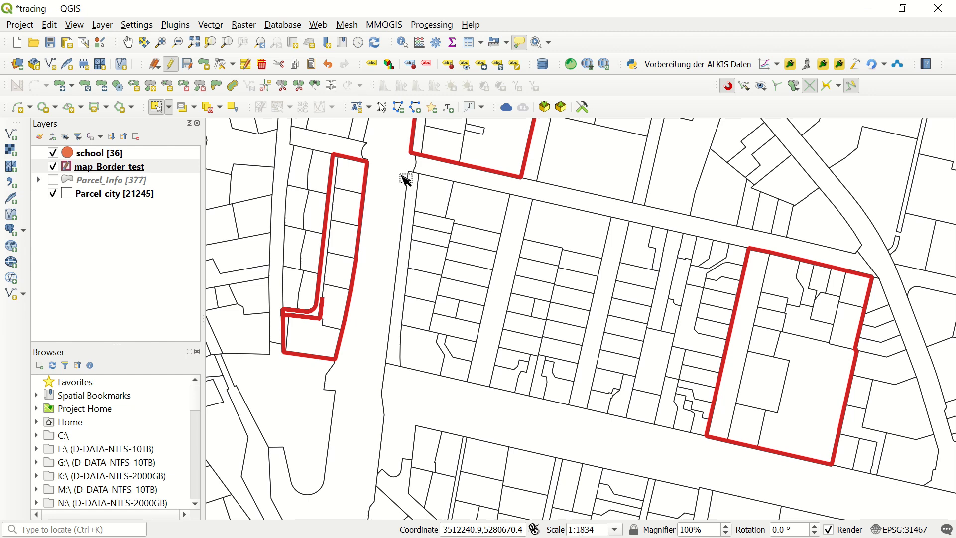
click(204, 65)
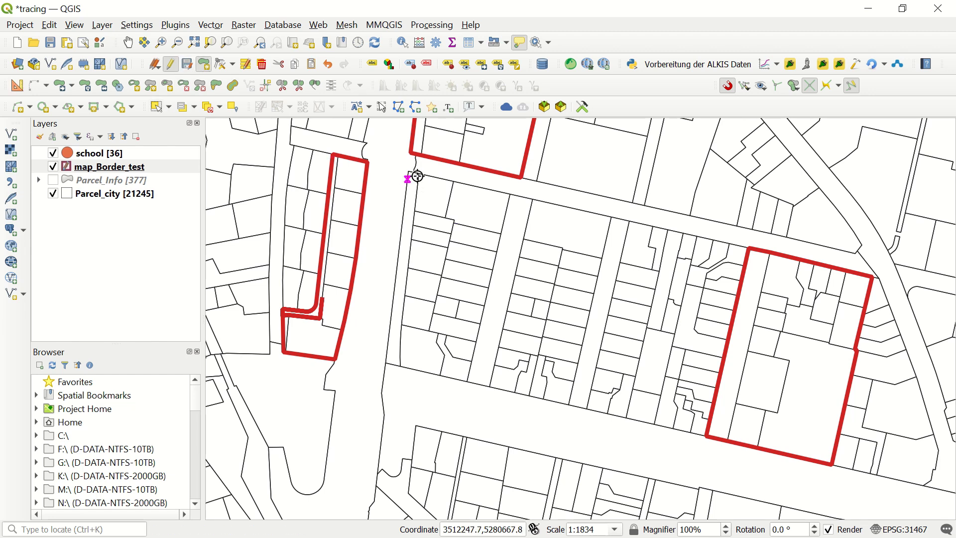
Digitize the block left of centre with seven snapped vertices and save it with id 56.
click(422, 174)
click(511, 194)
click(500, 233)
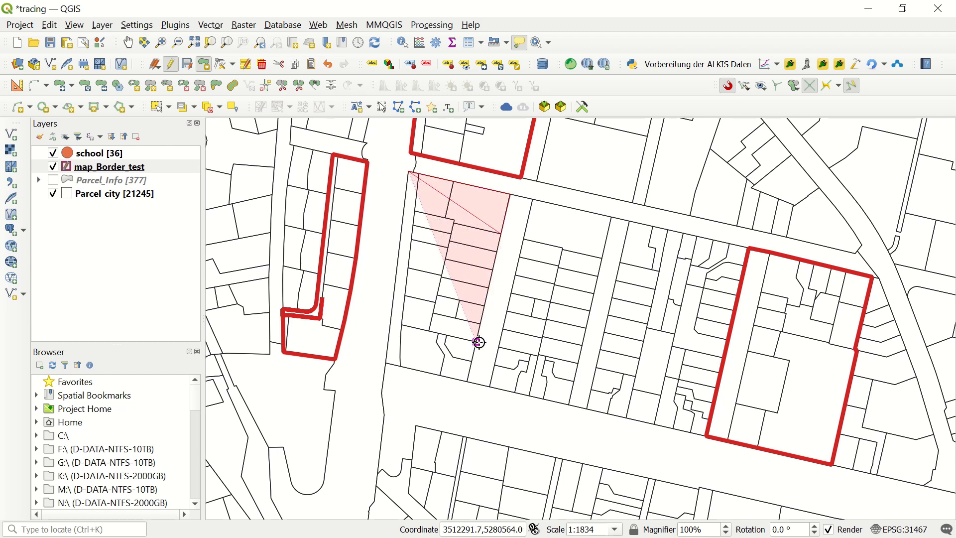
click(469, 369)
click(467, 380)
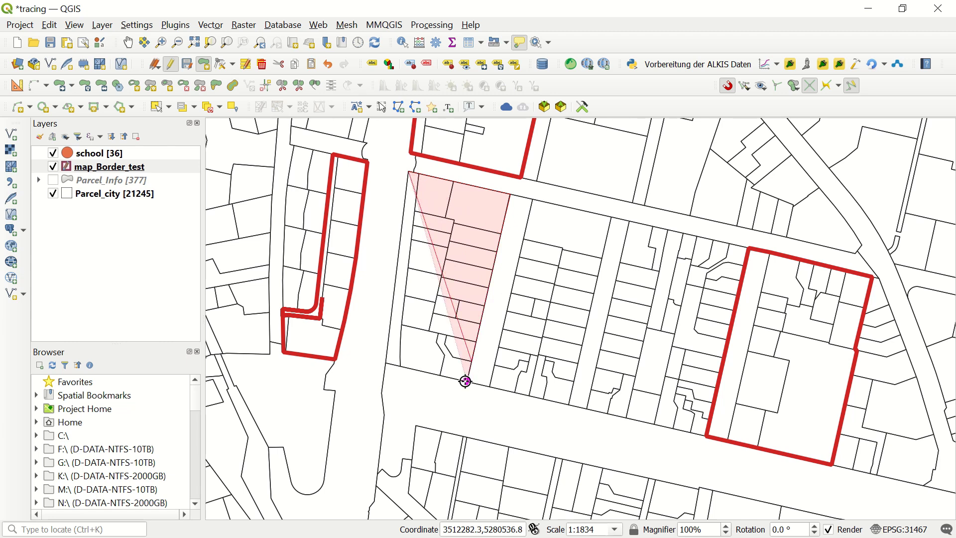
click(399, 367)
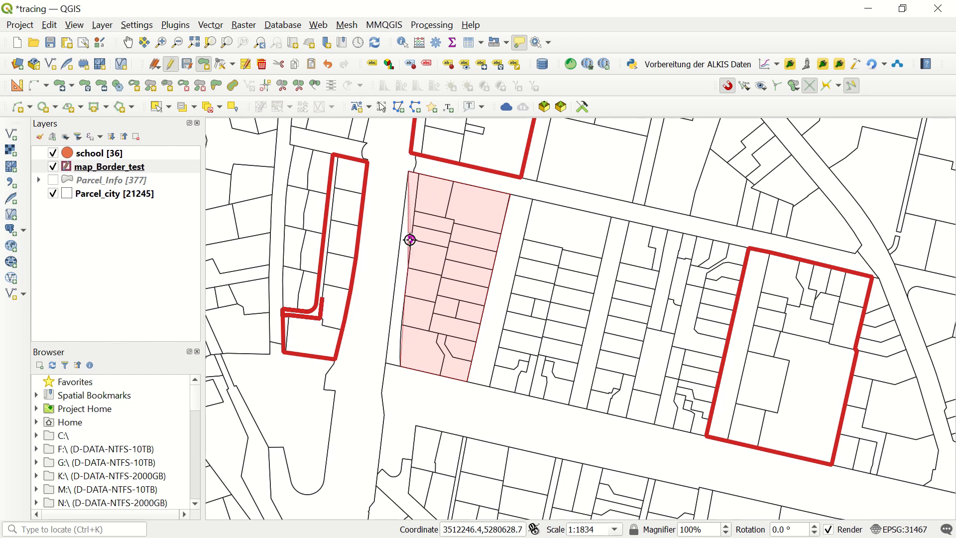
click(408, 172)
right_click(409, 173)
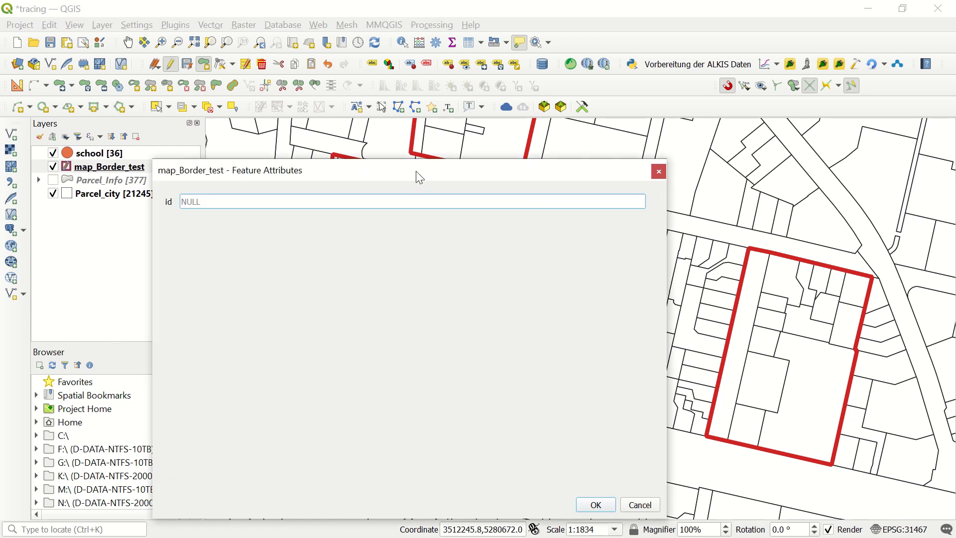
text(56)
click(596, 504)
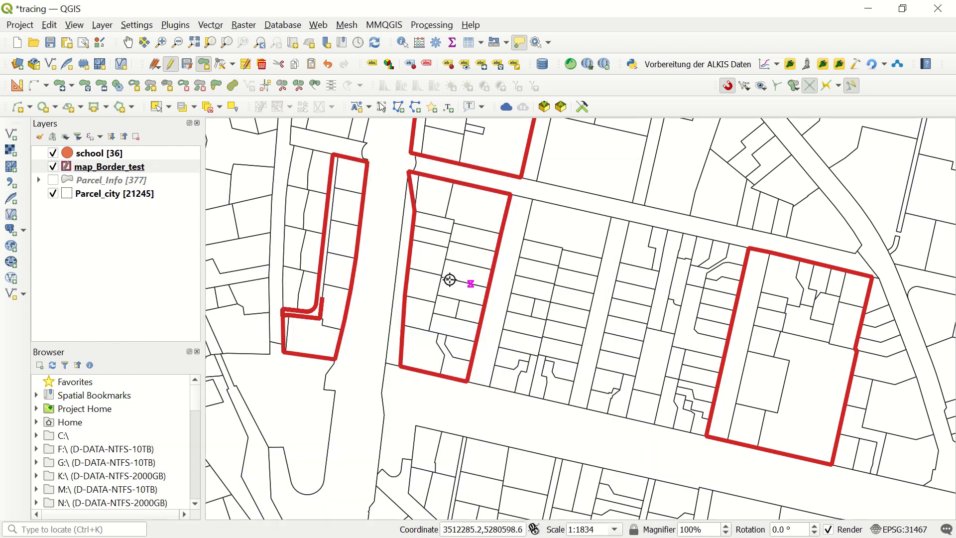
Pan and zoom the map to centre the curved parcel.
drag(358, 267, 413, 272)
scroll(413, 271, down, 1)
drag(477, 326, 529, 347)
drag(405, 356, 763, 243)
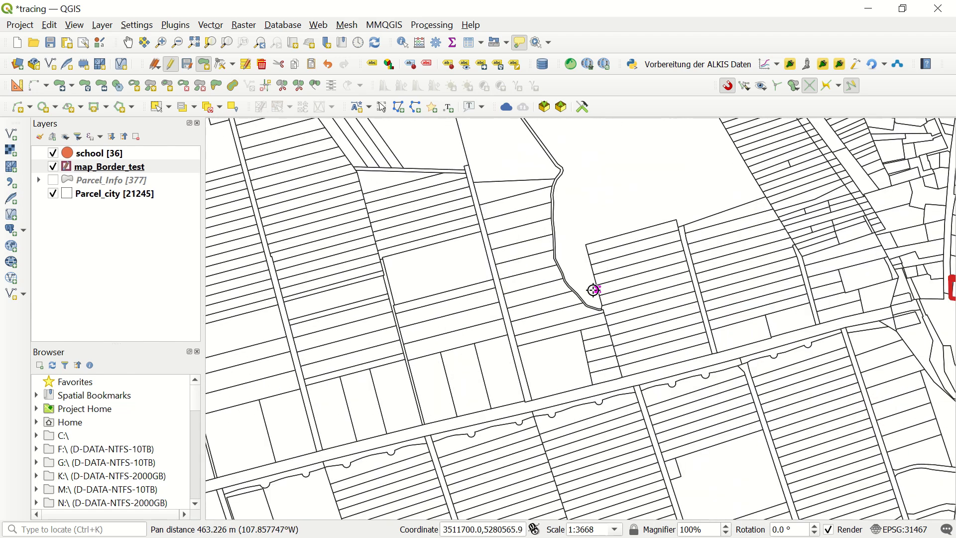
scroll(596, 289, up, 2)
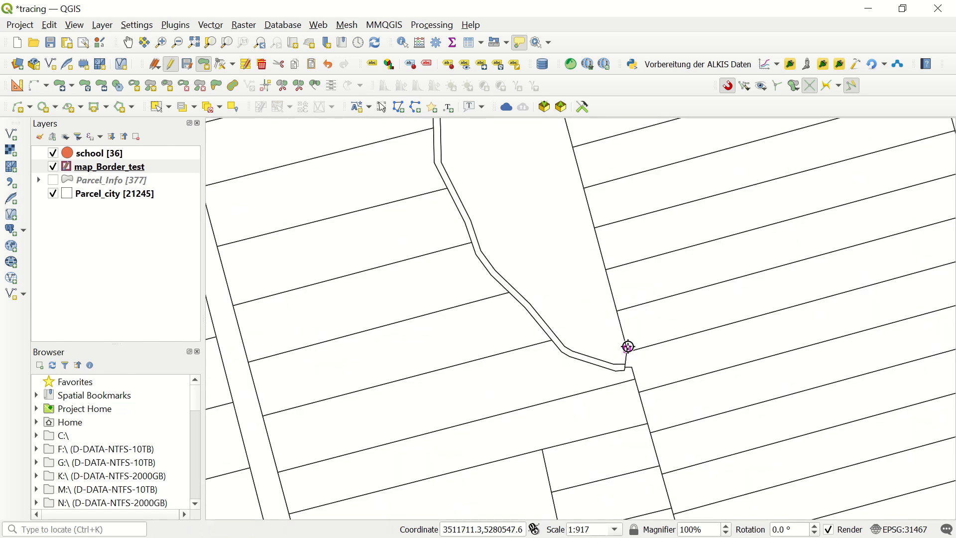
scroll(615, 371, up, 2)
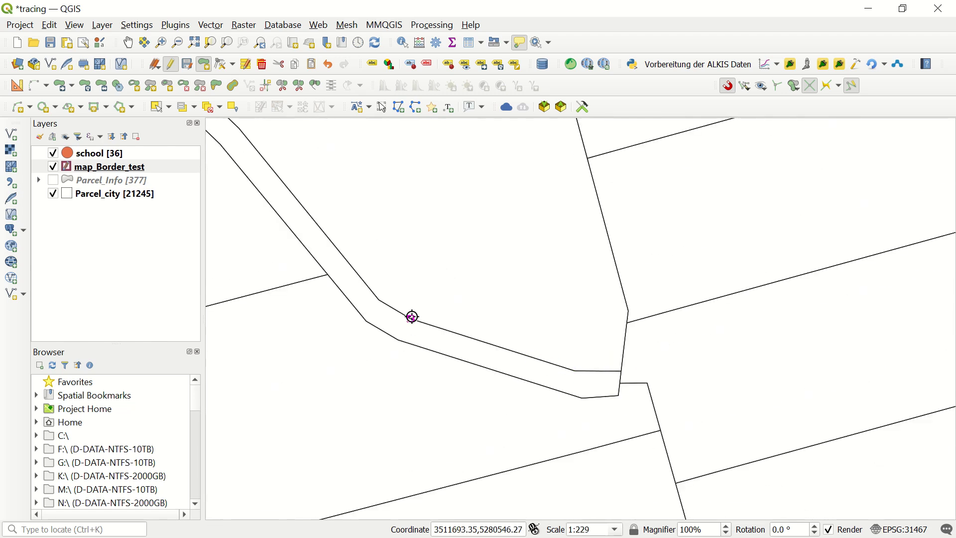
scroll(303, 183, down, 2)
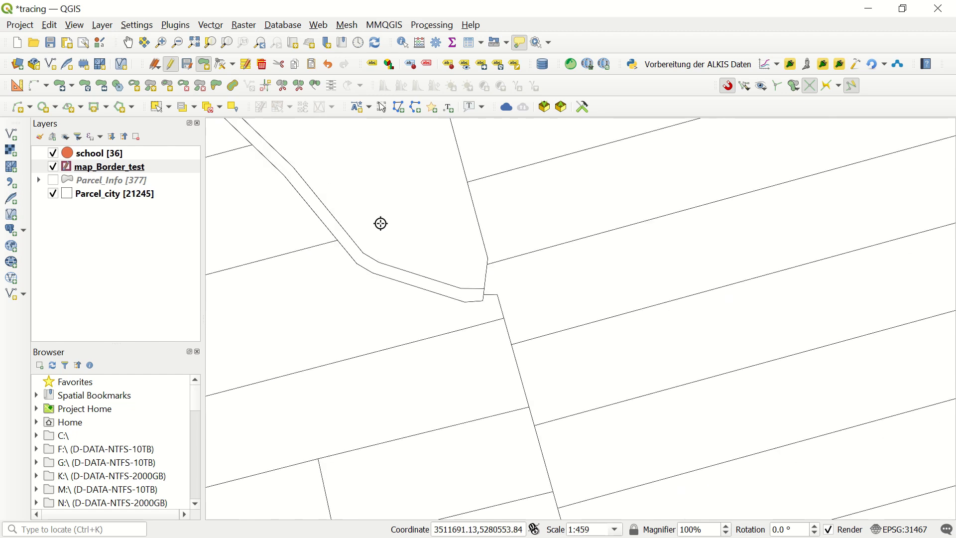
scroll(386, 252, down, 1)
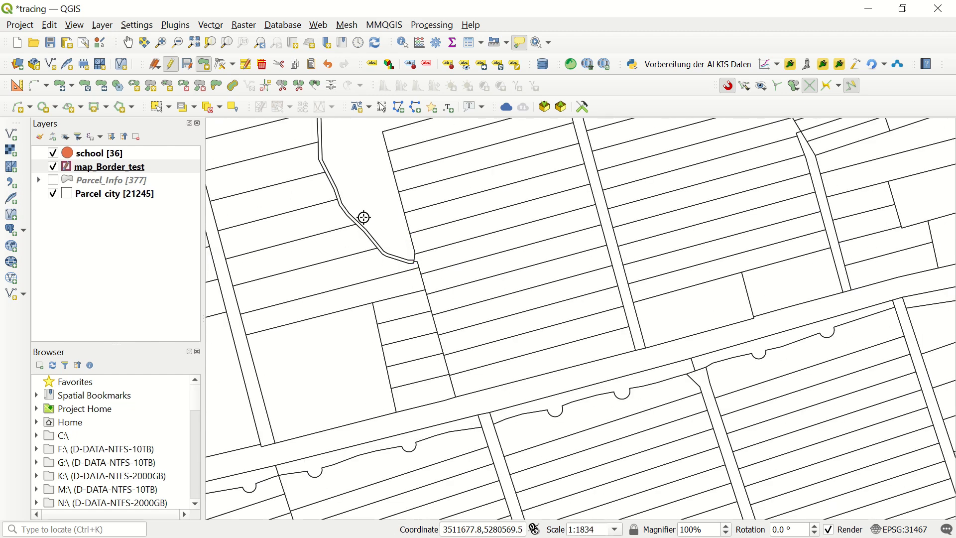
drag(363, 218, 415, 268)
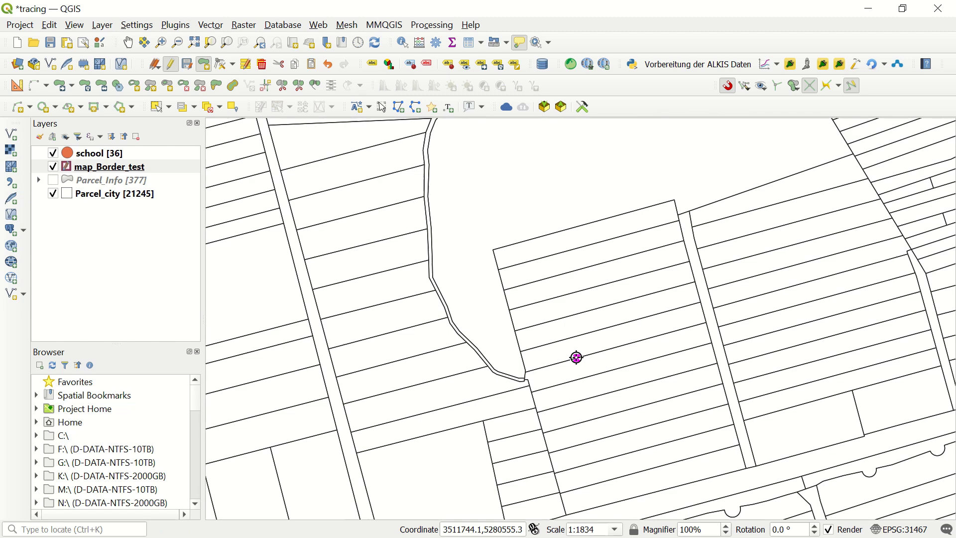
Trace the curved parcel's boundary from its corner and save the polygon with id 44.
click(524, 375)
scroll(518, 378, up, 2)
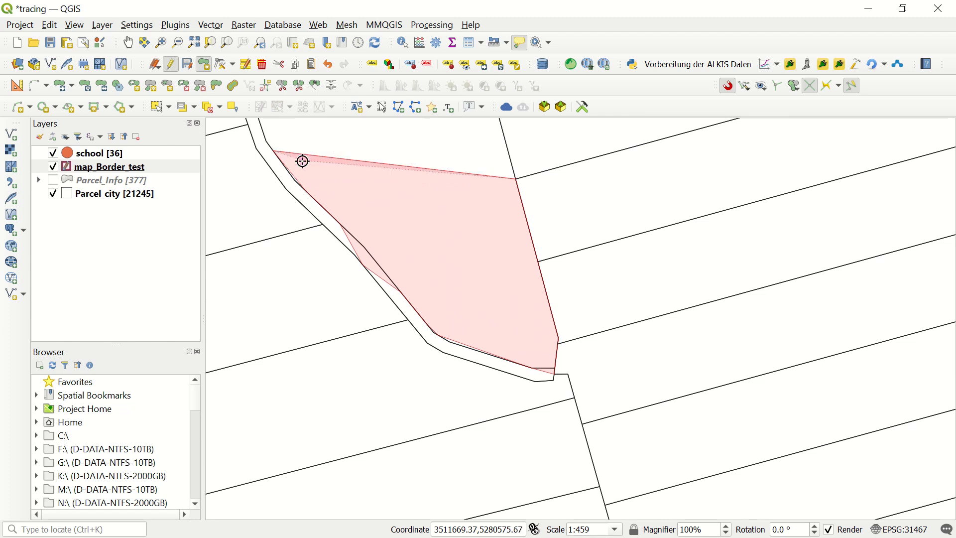
drag(303, 160, 399, 326)
click(384, 277)
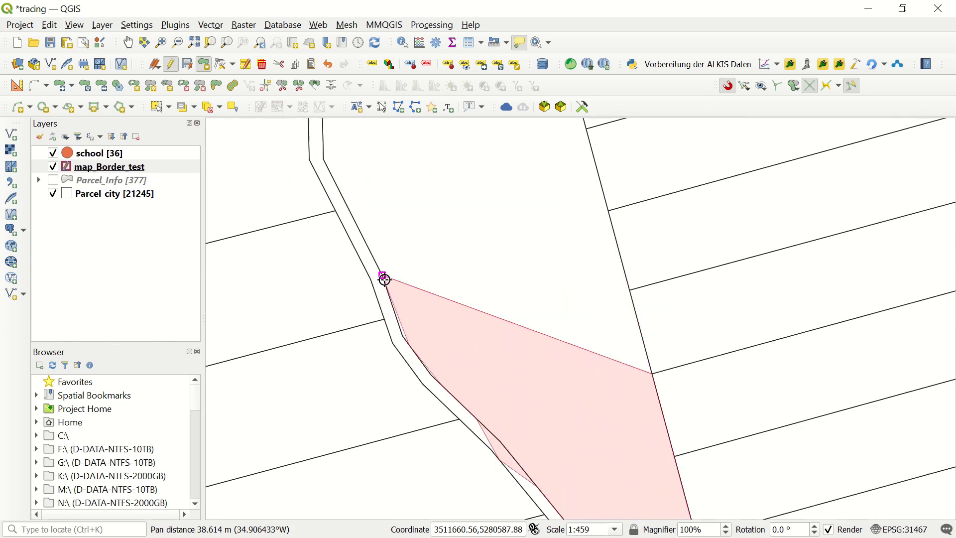
right_click(645, 372)
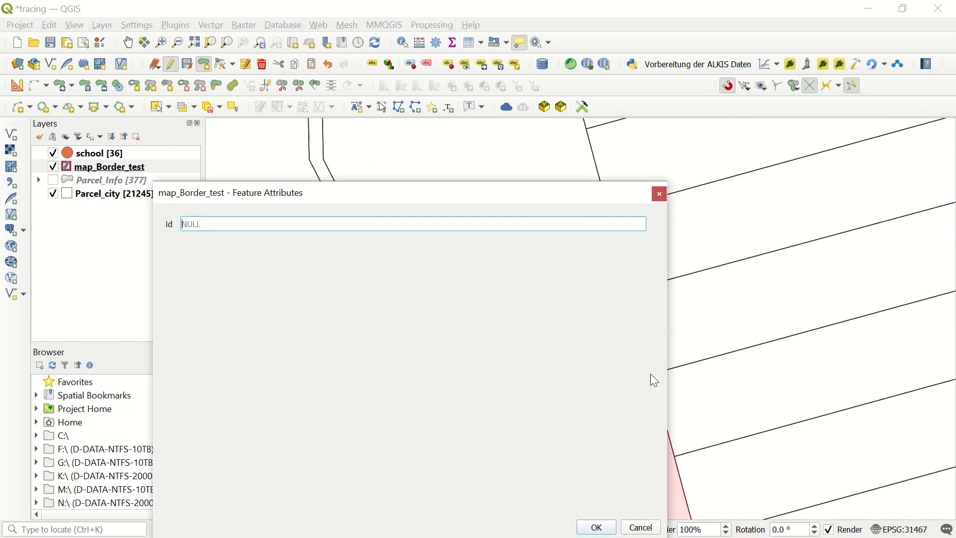
text(44)
drag(524, 198, 527, 72)
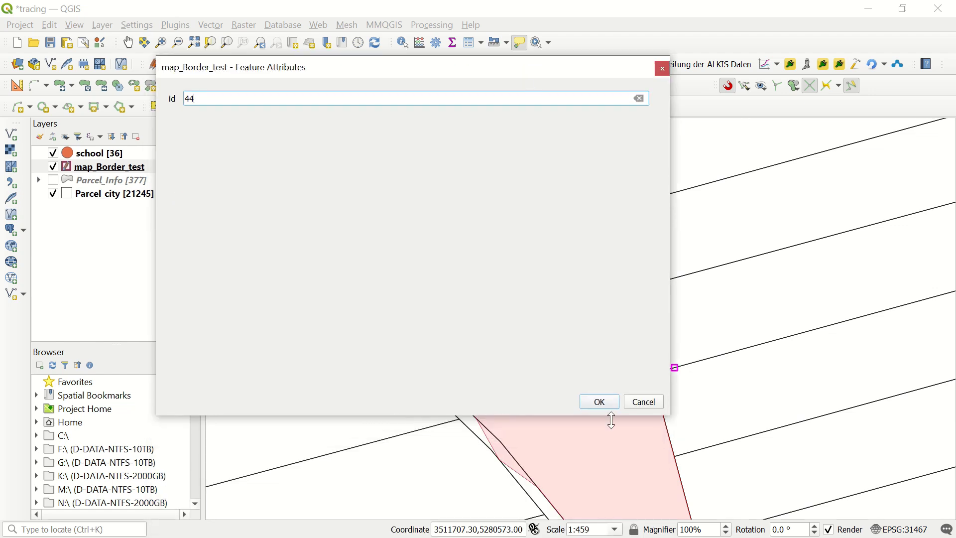
click(600, 401)
drag(623, 463, 550, 377)
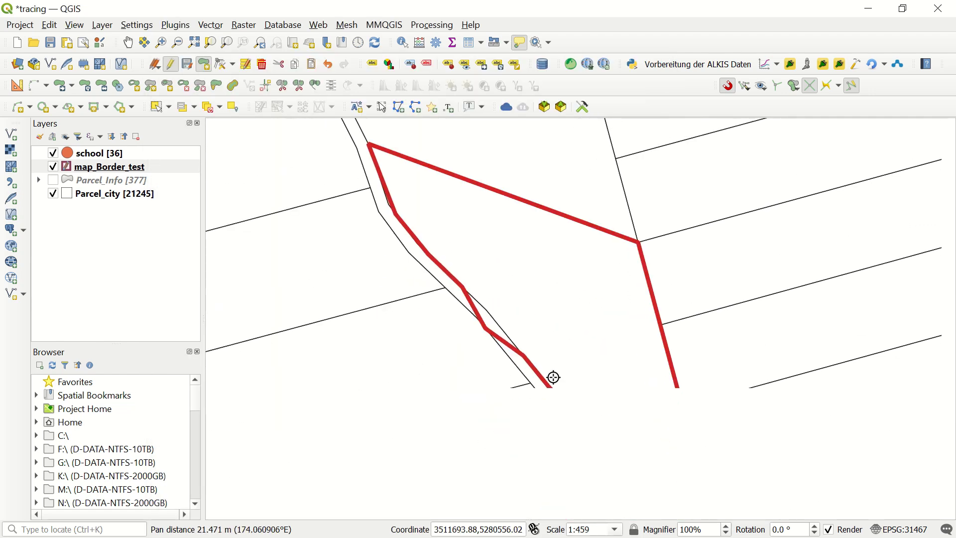
scroll(580, 404, up, 3)
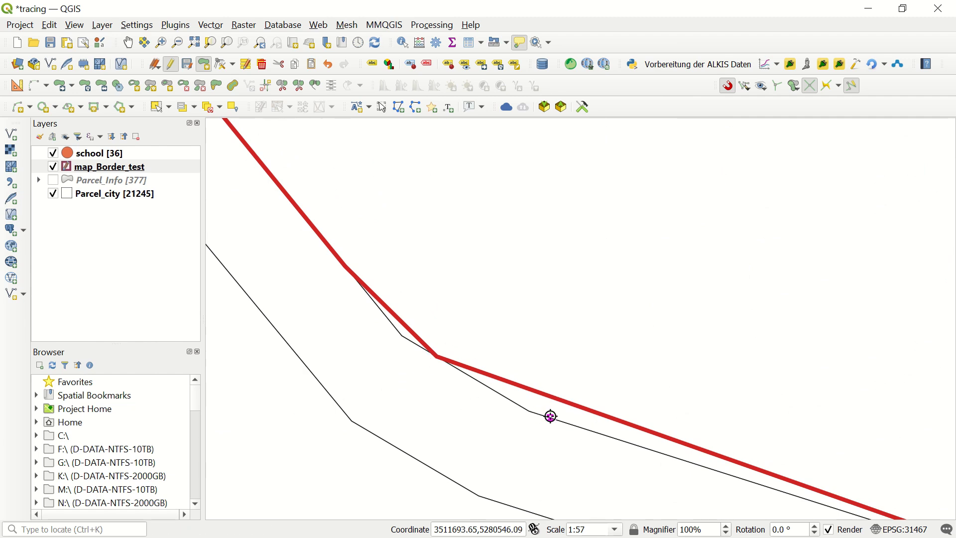
scroll(552, 393, down, 1)
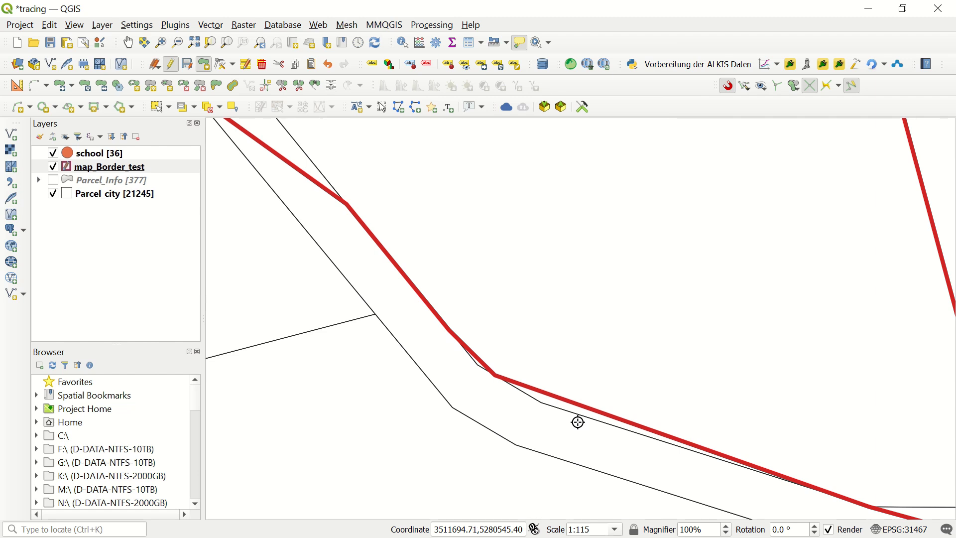
scroll(746, 381, down, 2)
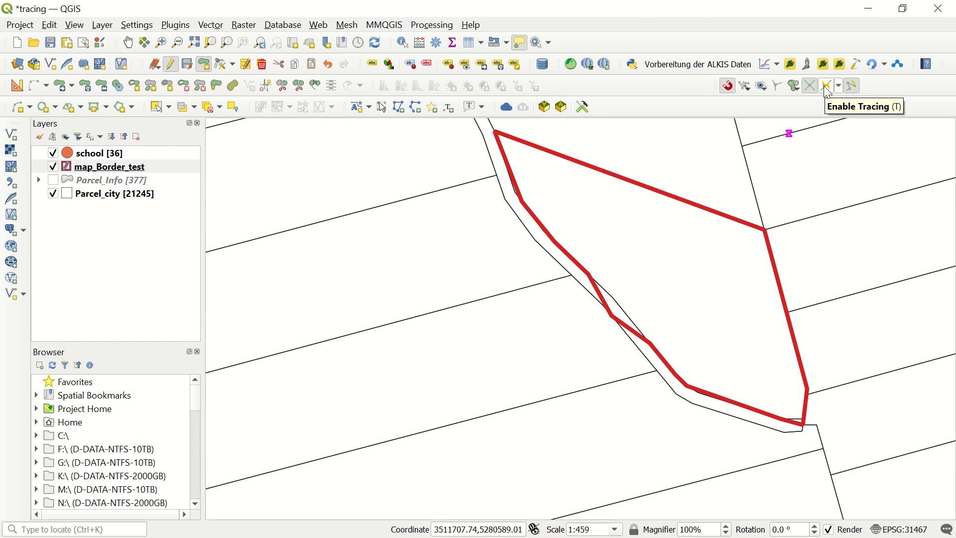
Turn on Enable Tracing and trace the rounded road-side parcel into a polygon with id 4444.
click(826, 90)
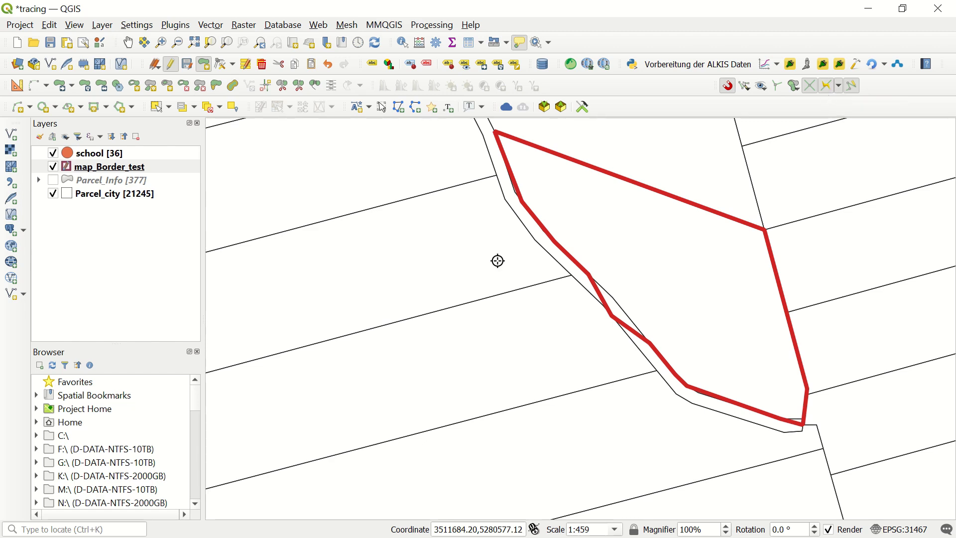
scroll(601, 352, down, 2)
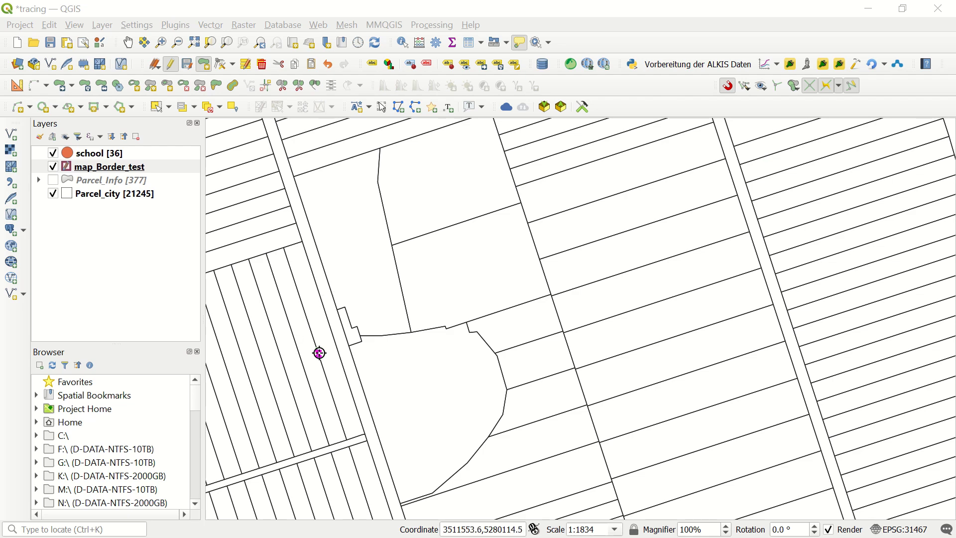
click(348, 344)
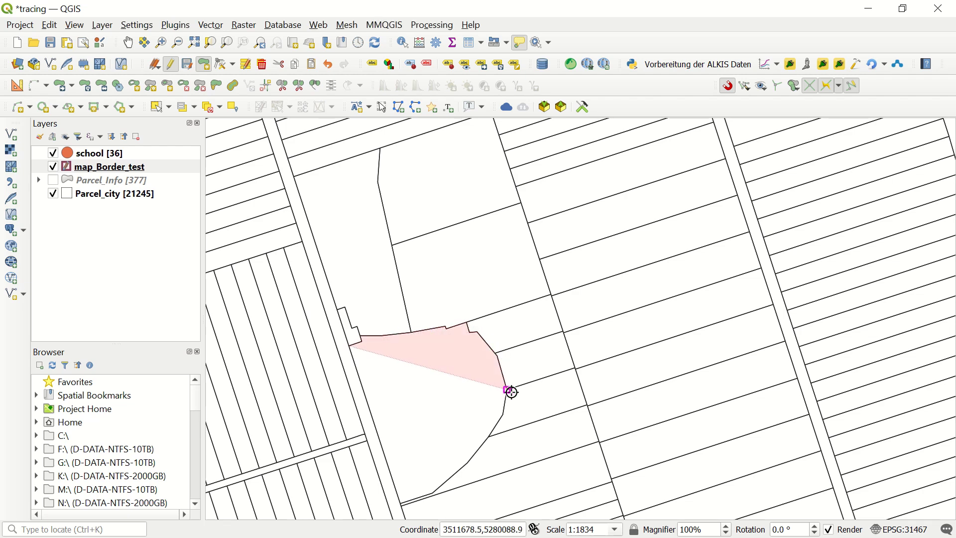
click(488, 435)
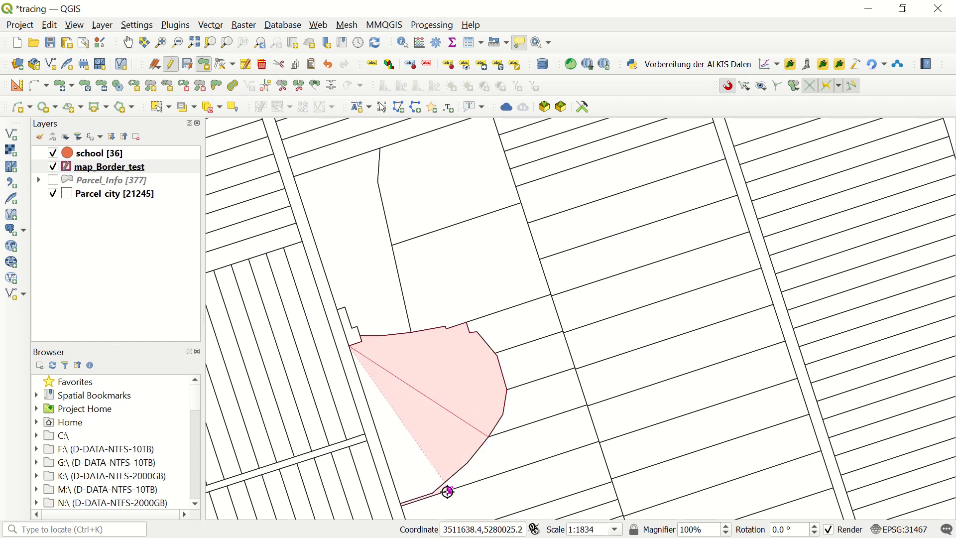
click(395, 499)
right_click(395, 498)
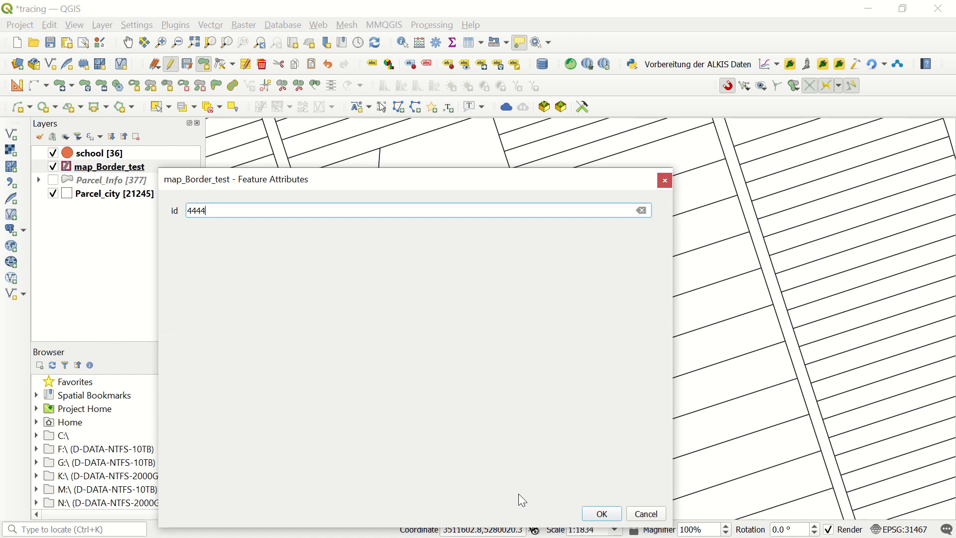
click(616, 514)
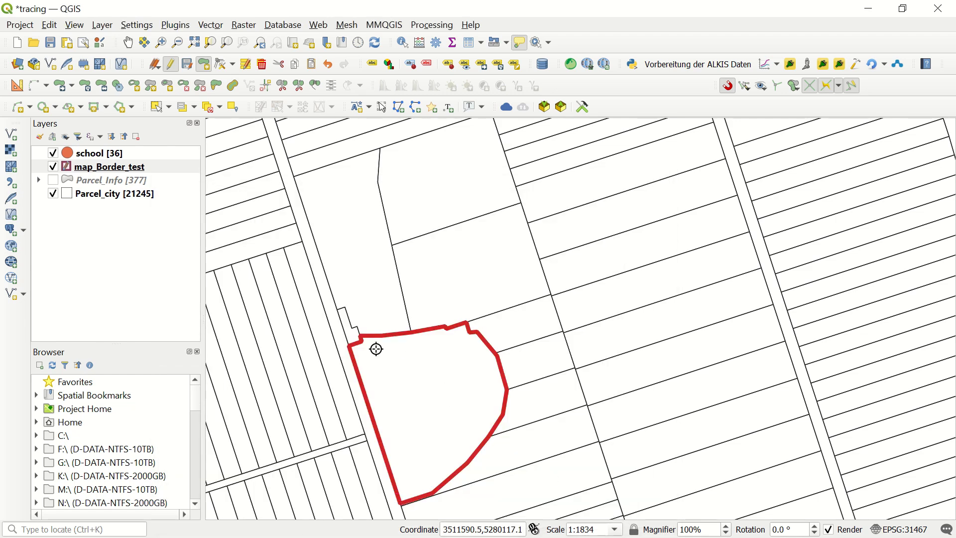
scroll(372, 342, up, 2)
scroll(372, 342, up, 3)
scroll(523, 357, down, 3)
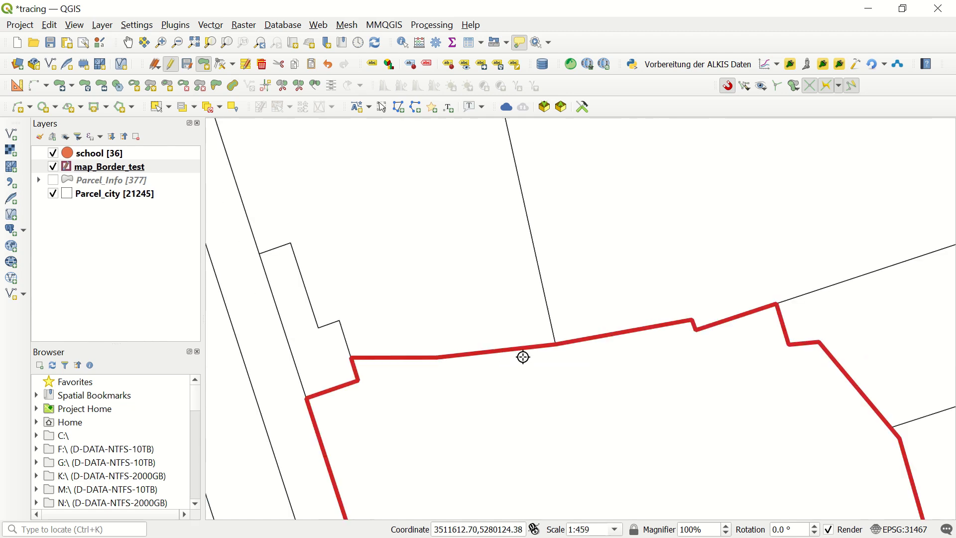
drag(522, 357, 420, 291)
scroll(557, 260, up, 1)
drag(714, 313, 462, 286)
scroll(549, 312, down, 1)
scroll(457, 358, down, 2)
drag(418, 379, 518, 396)
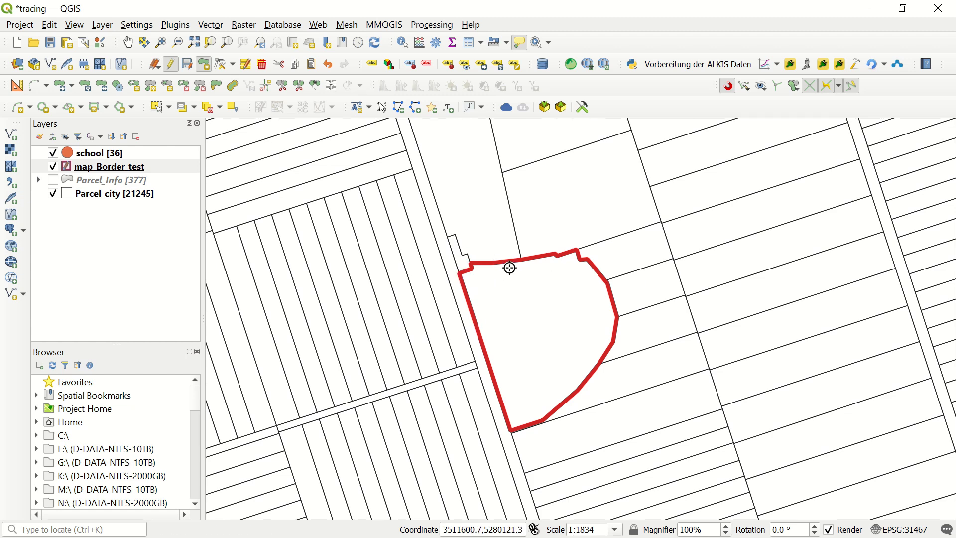
scroll(507, 262, up, 1)
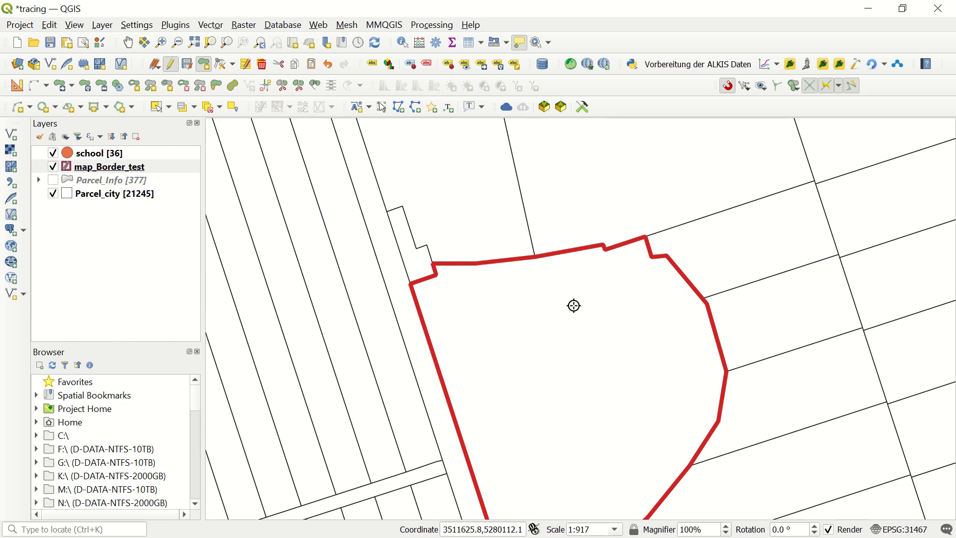
drag(708, 413, 725, 266)
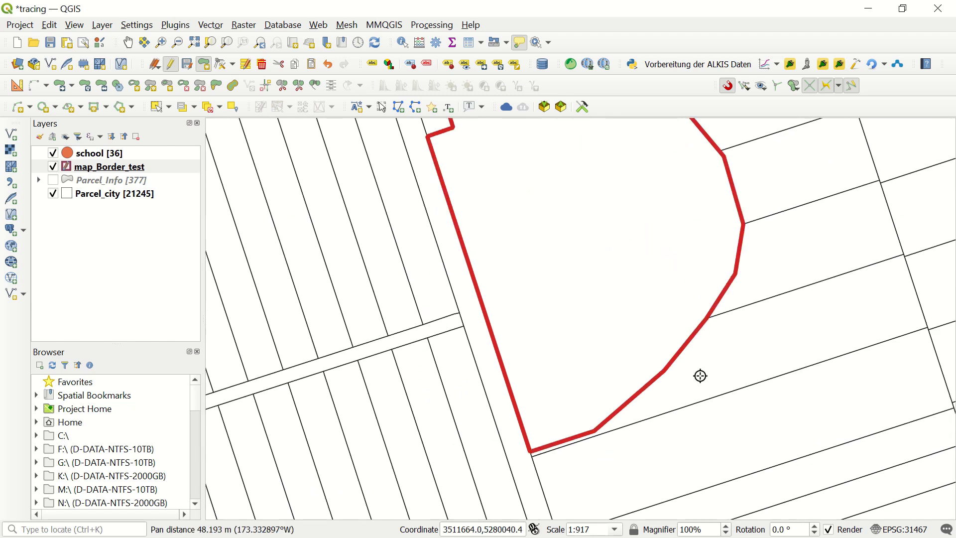
drag(665, 312, 711, 376)
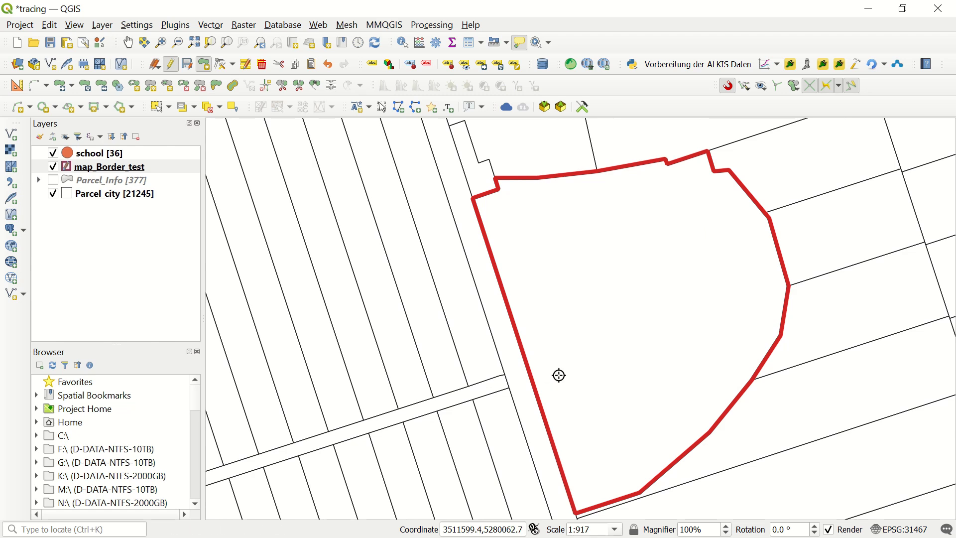
scroll(736, 411, up, 2)
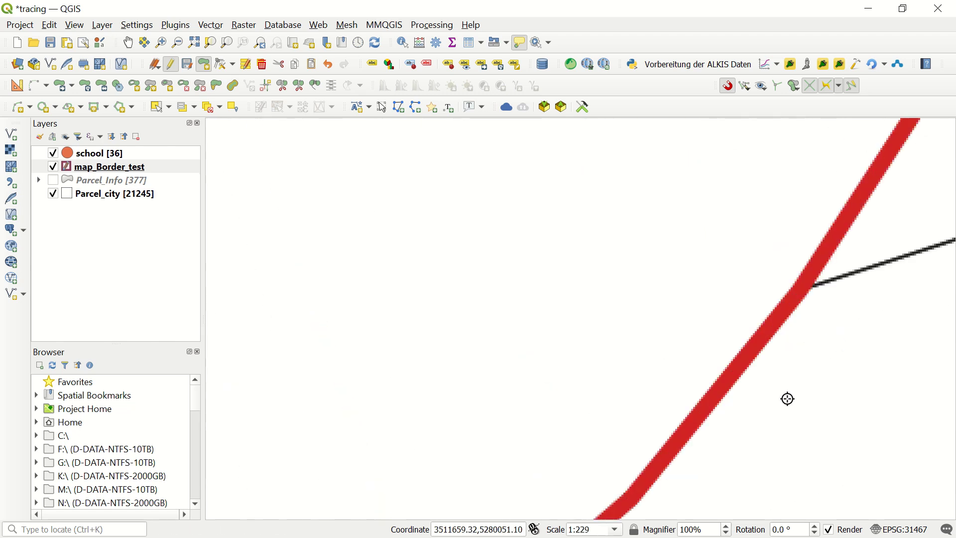
scroll(845, 264, down, 2)
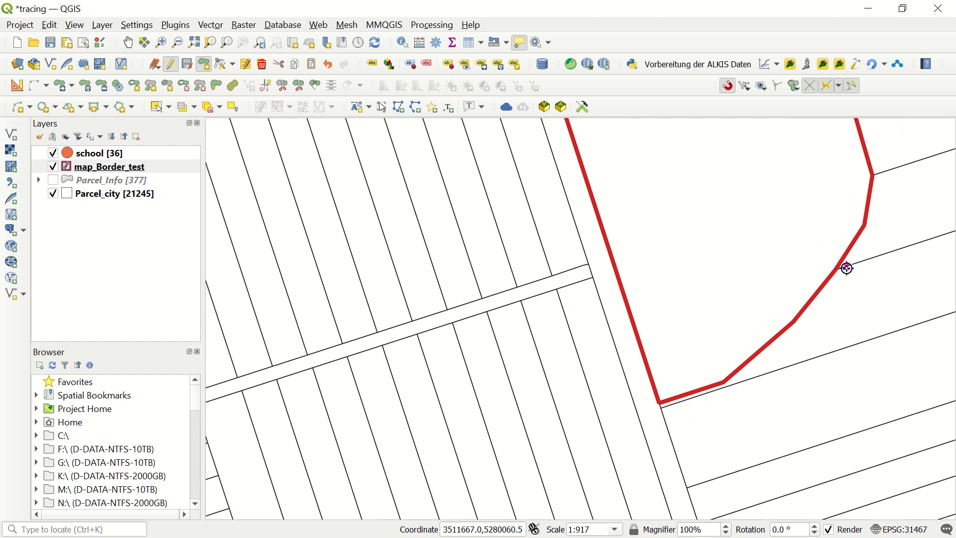
scroll(674, 252, down, 1)
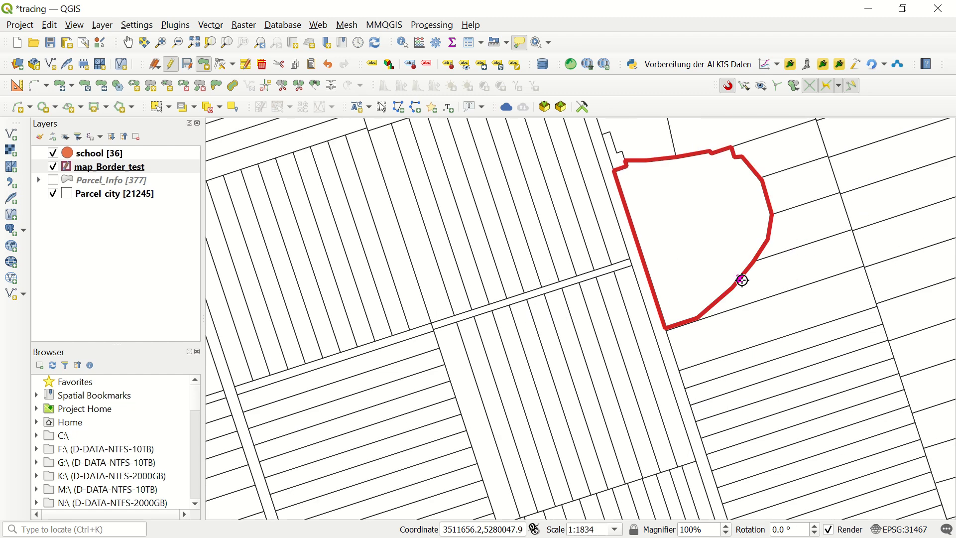
drag(741, 280, 593, 337)
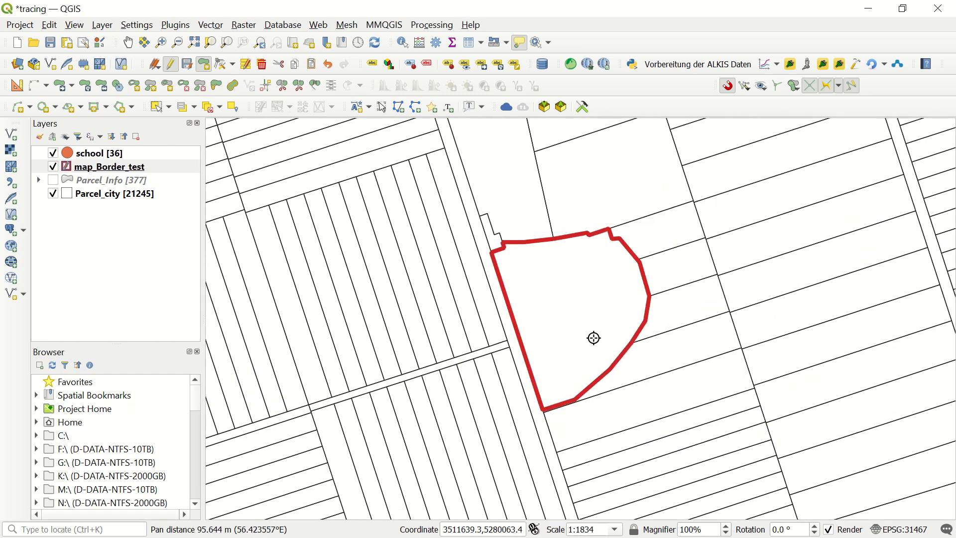